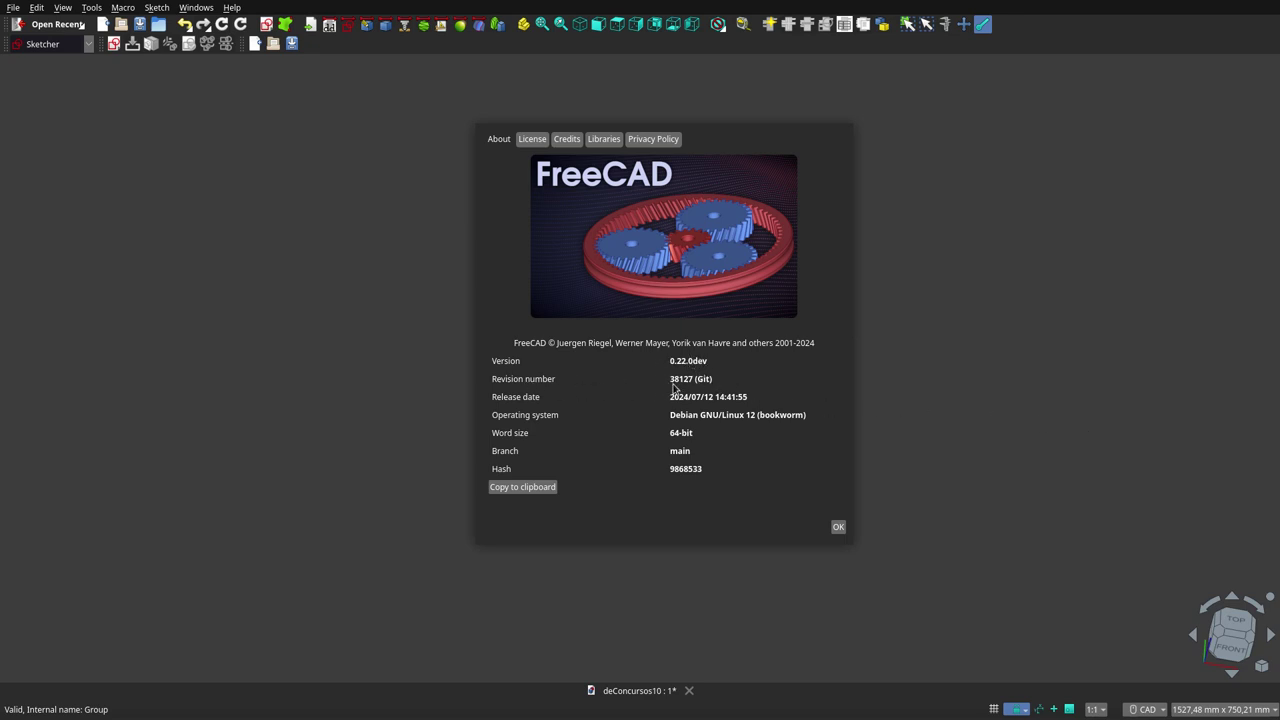
Step: Close the About FreeCAD version window to reveal the deConcursos10 hinge document
left_click(838, 527)
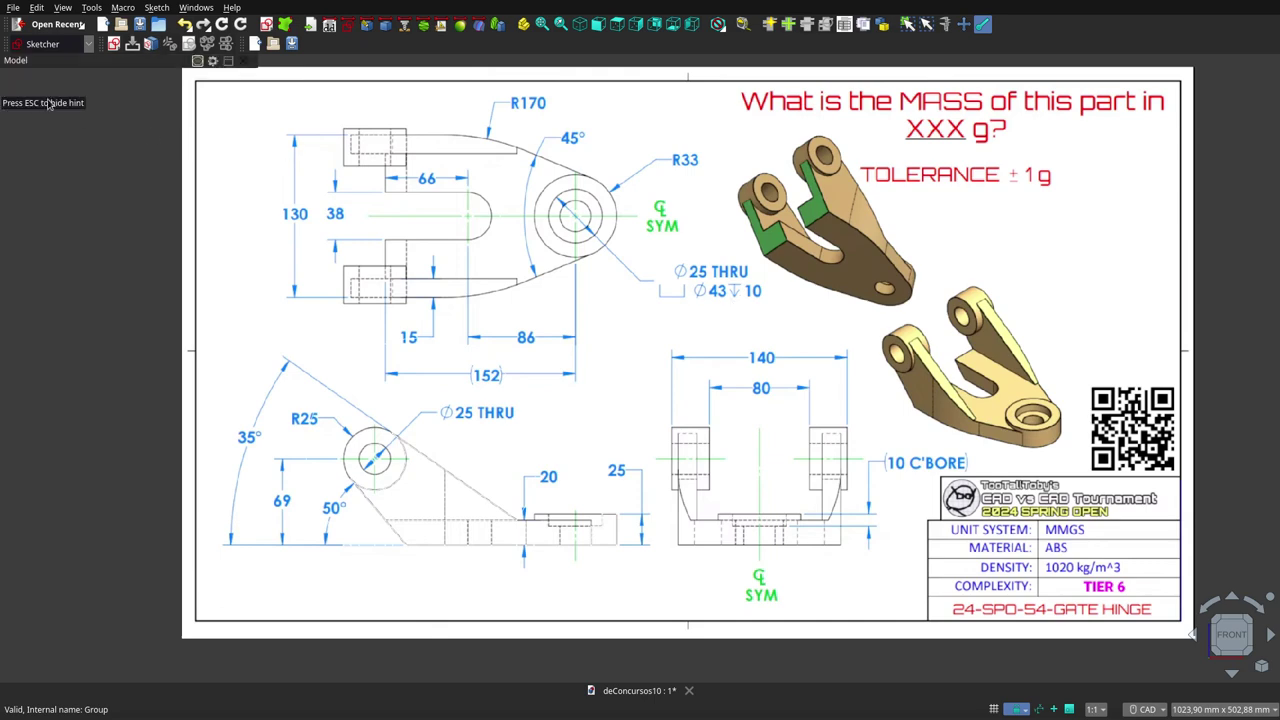
mouse_move(60, 100)
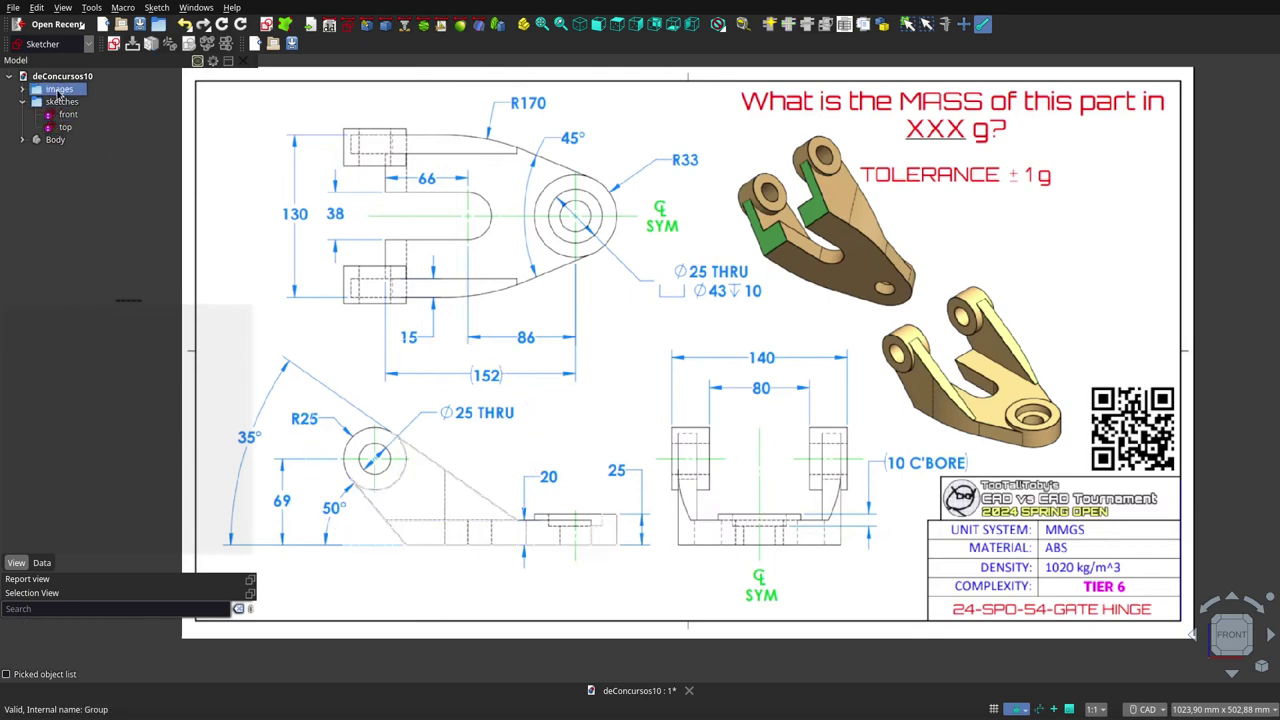
Step: Toggle the reference images group and view the hinge sketches over them from the Top
left_click(58, 90)
key("space")
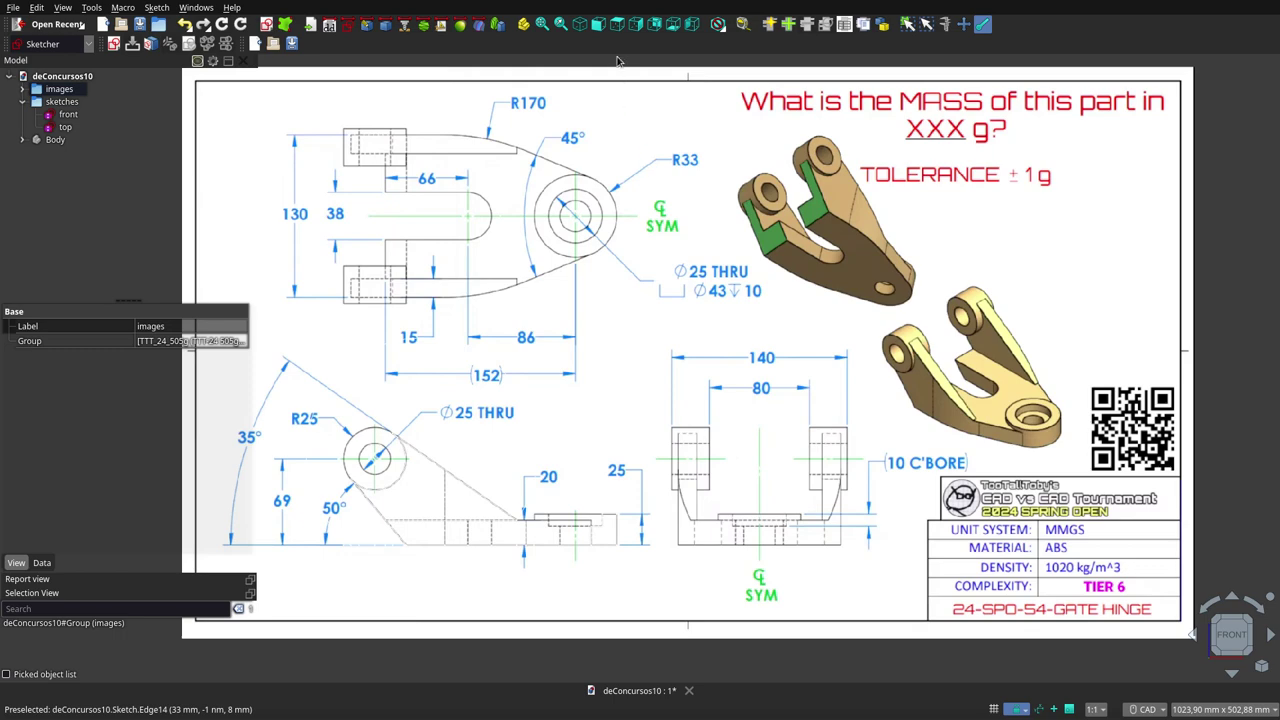
left_click(617, 24)
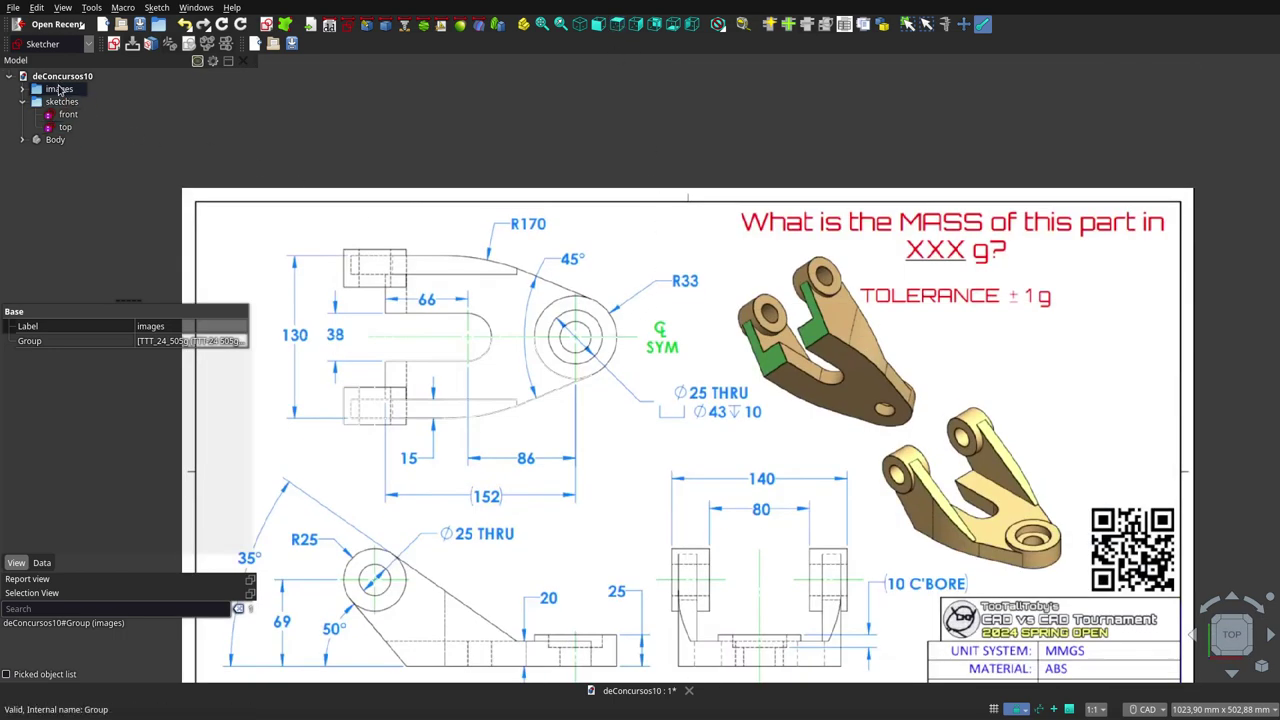
key("space")
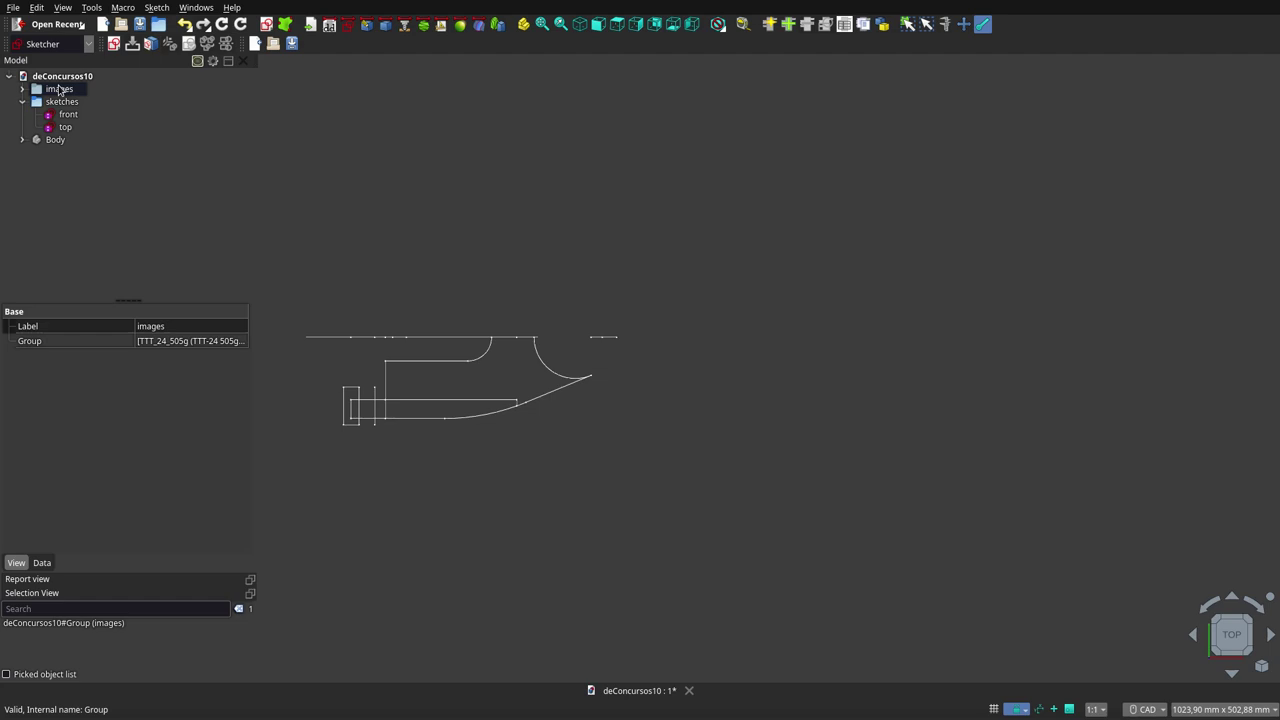
key("space")
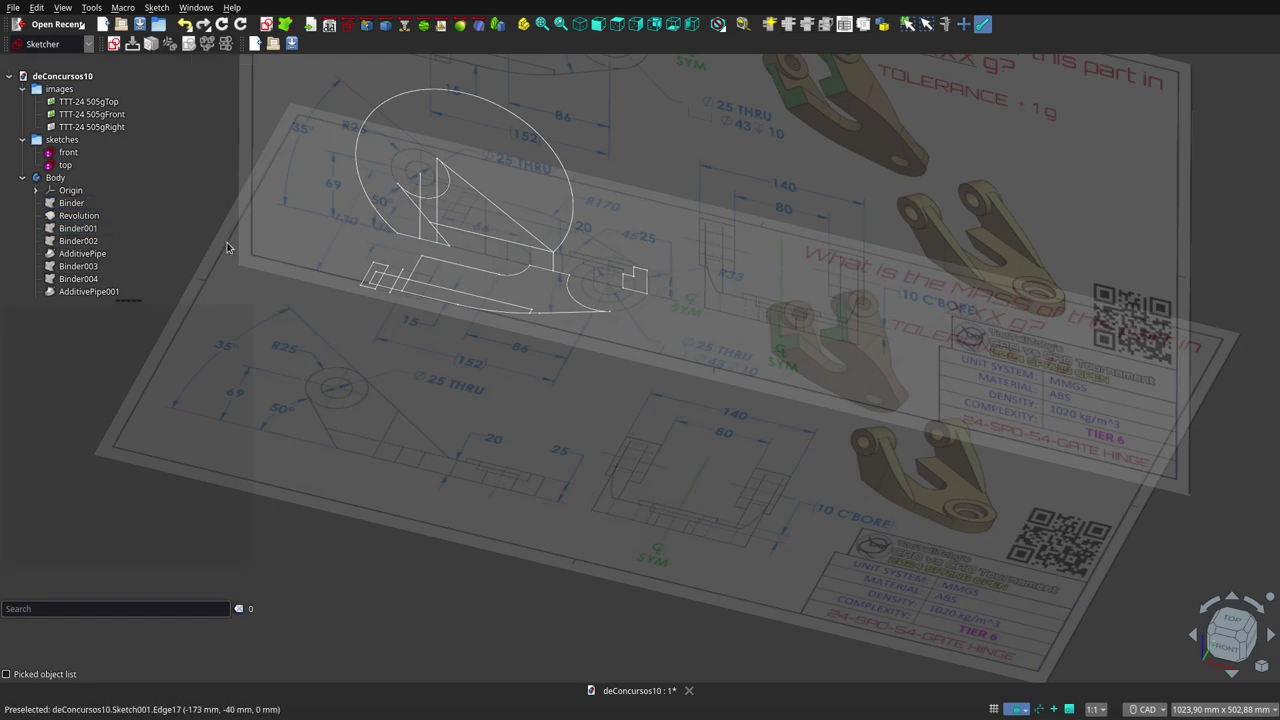
Step: Show the Revolution solid in place of the Binder face to reveal the rounded boss
left_click(71, 203)
key("space")
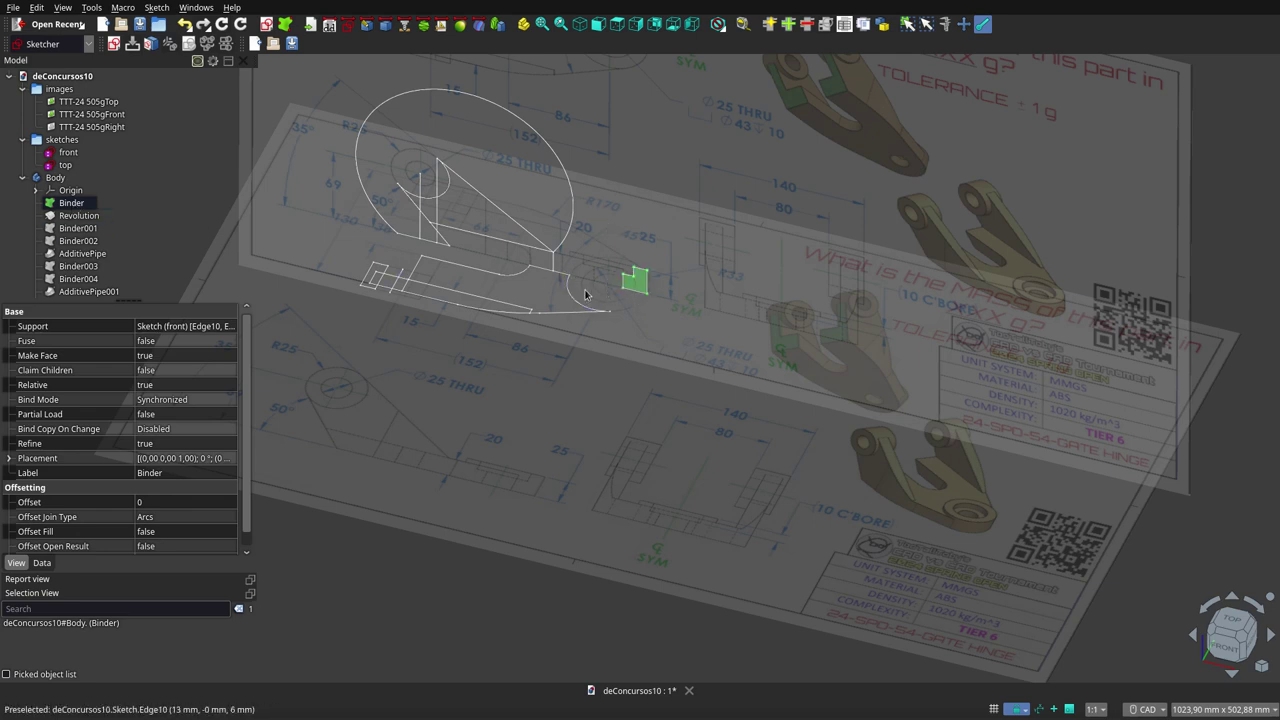
left_click(93, 217, "ctrl")
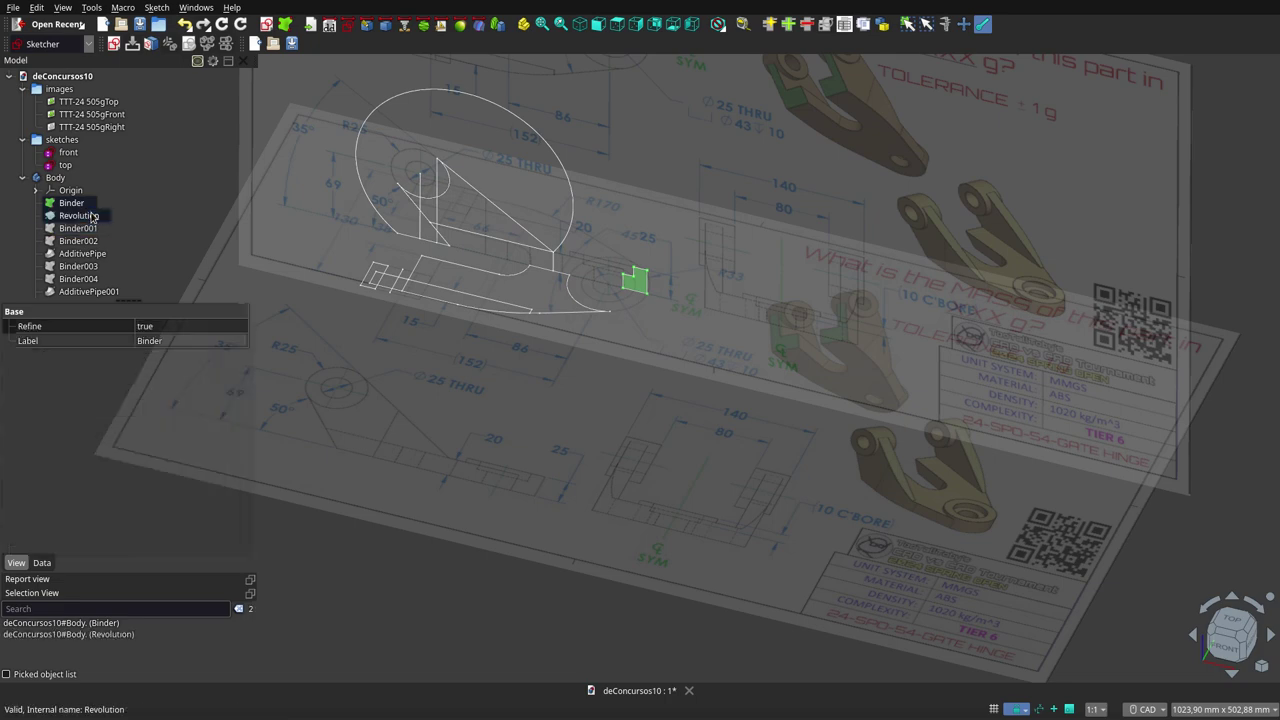
key("space")
left_click(696, 386)
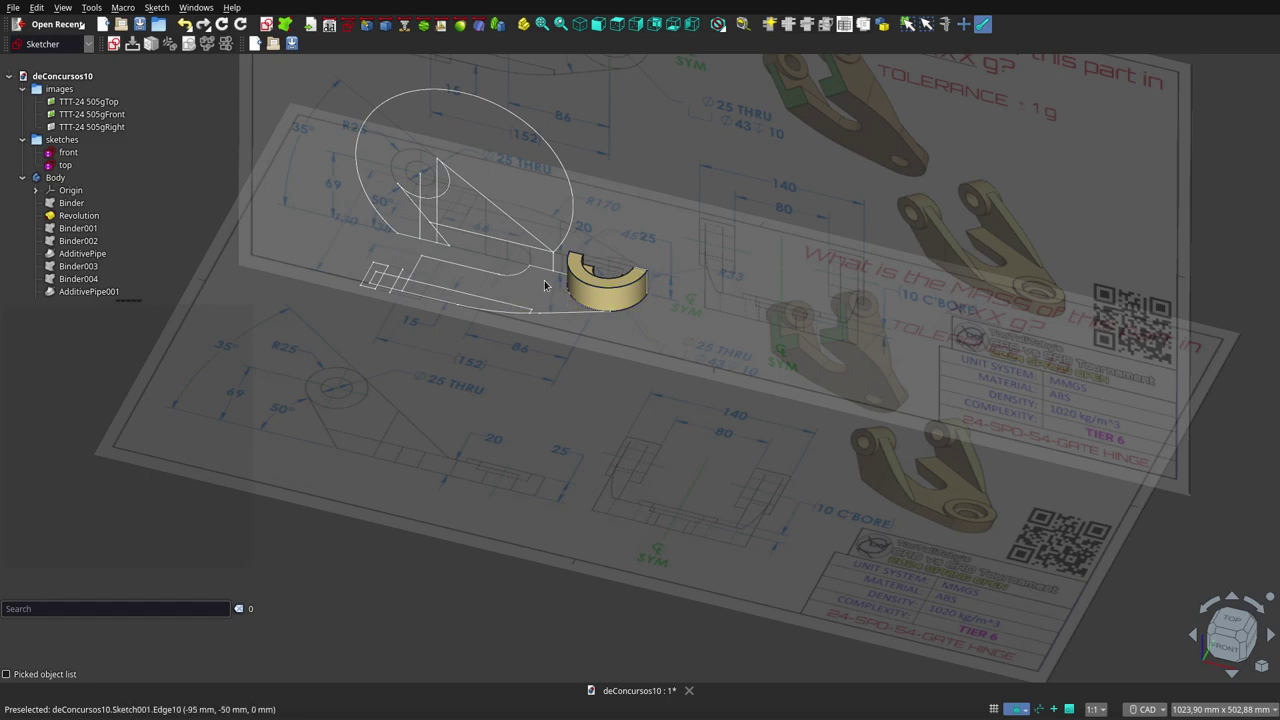
Step: Hide Binder001 and Binder002 and show the AdditivePipe solid forming the hinge arm
left_click(101, 230)
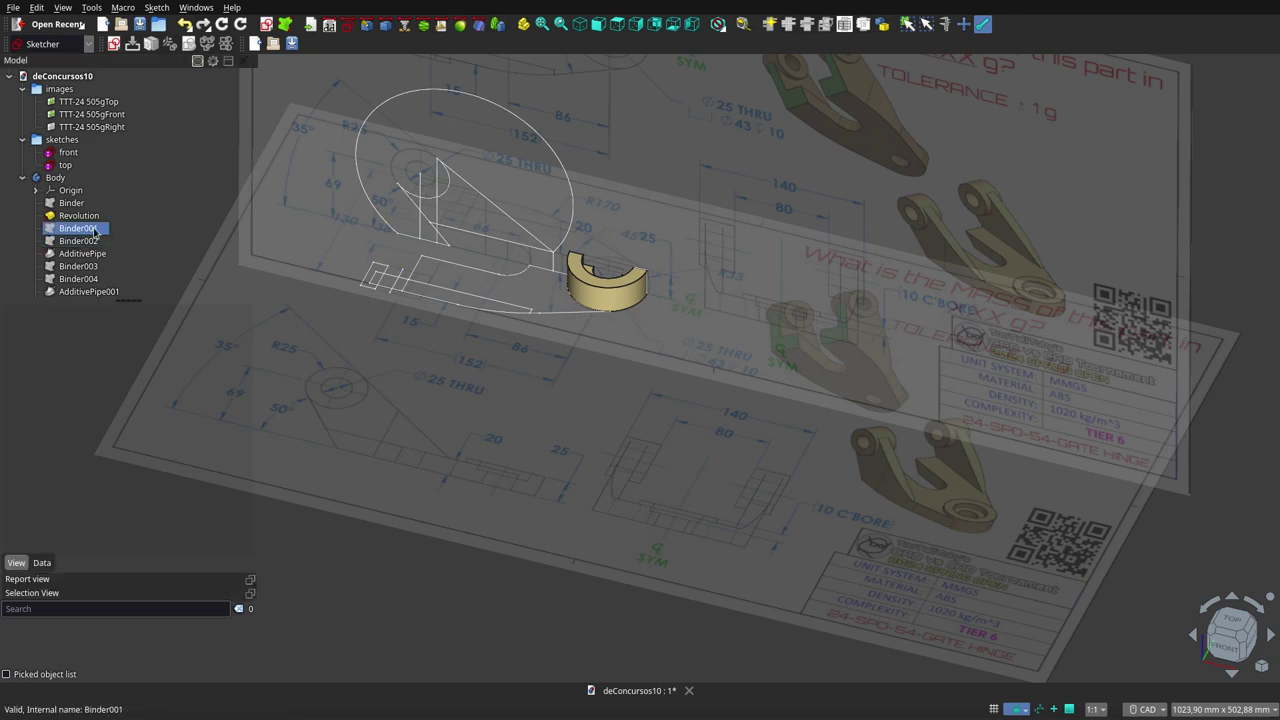
key("space")
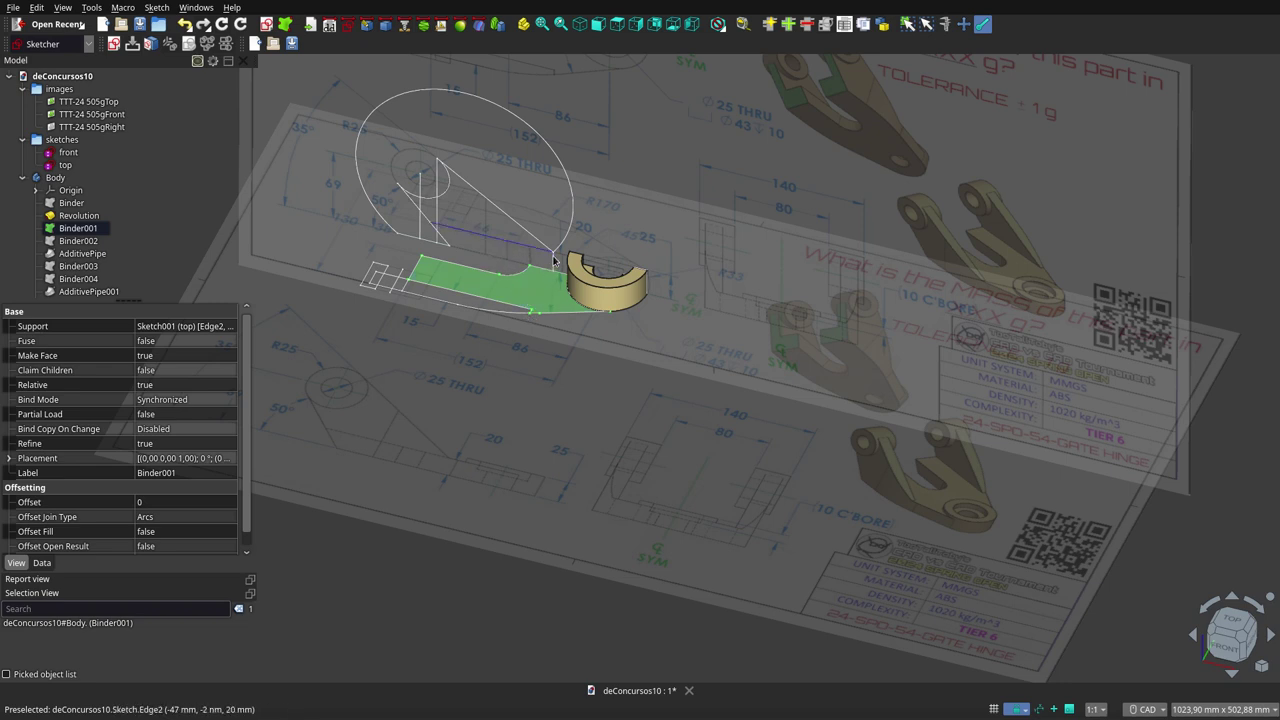
left_click(84, 242)
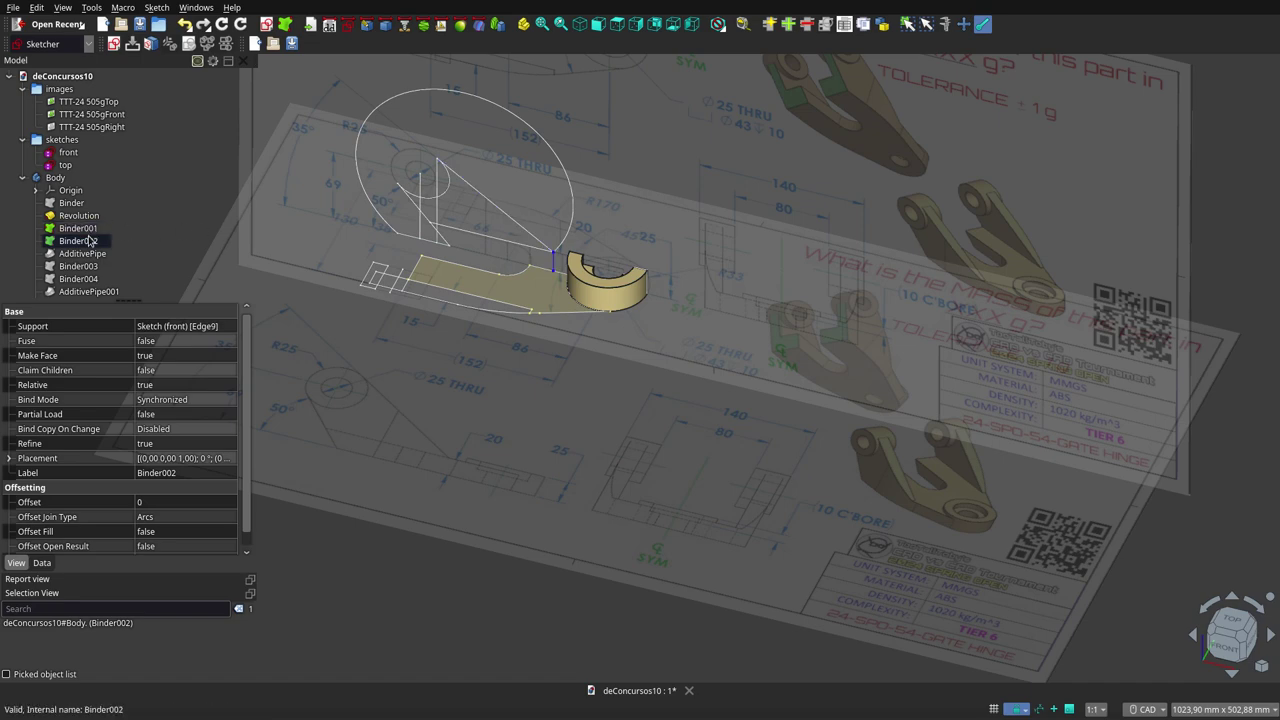
left_click(89, 252)
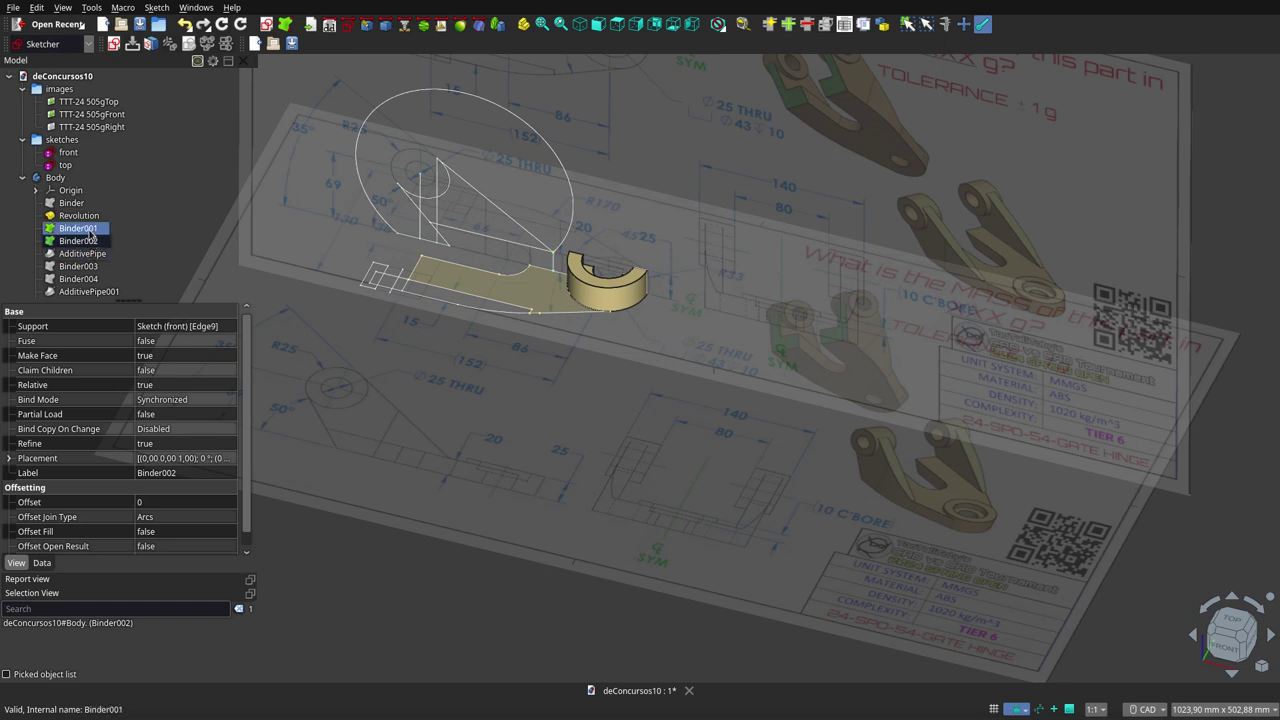
left_click(88, 228, "shift")
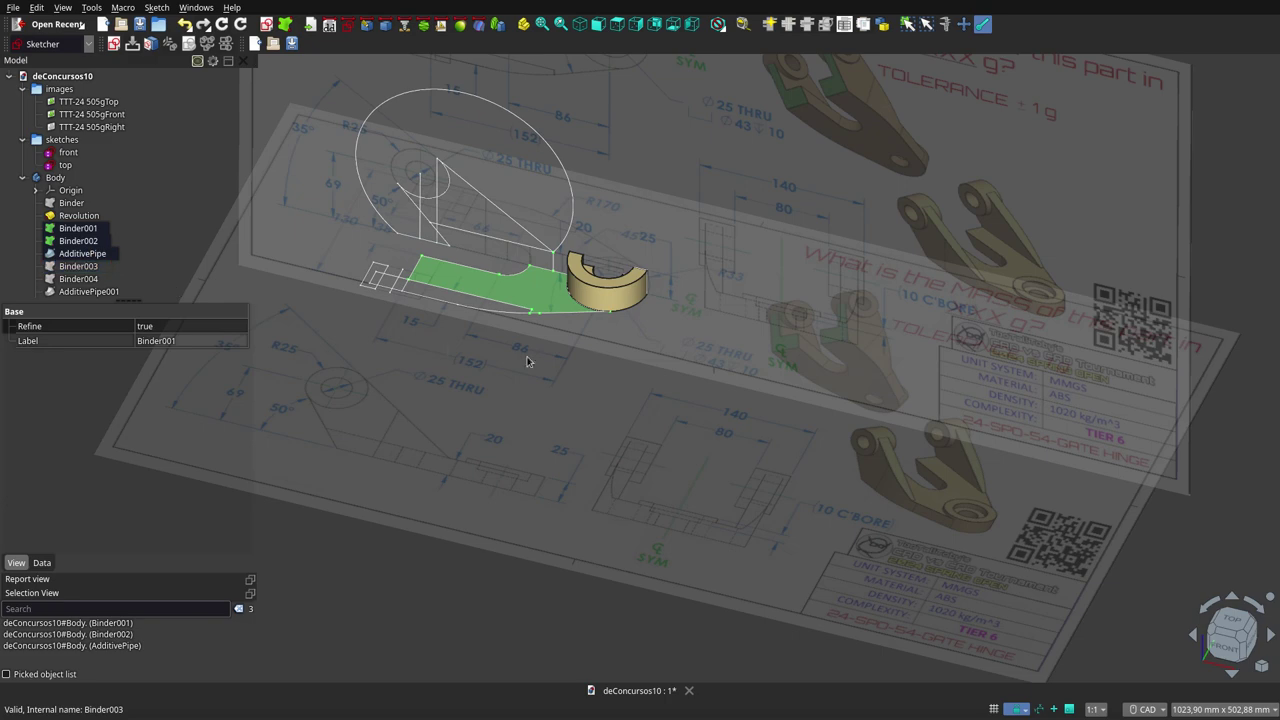
key("space")
left_click(600, 372)
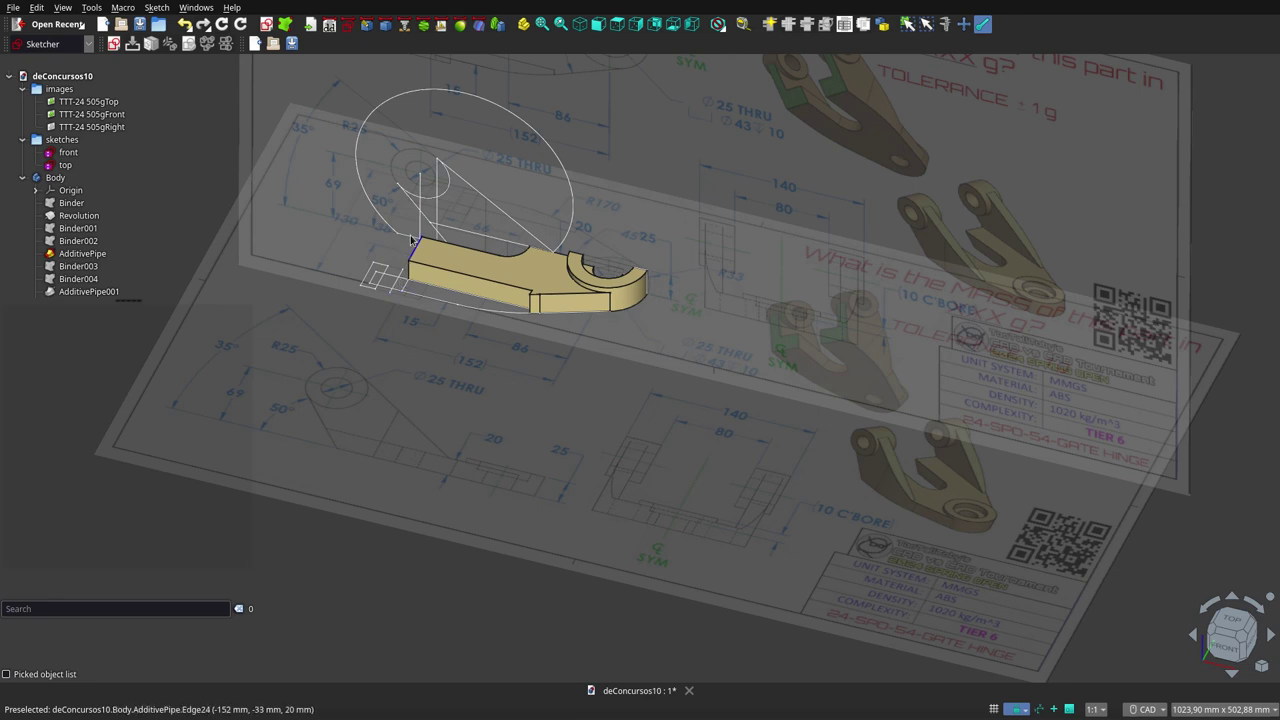
Step: Select Binder003, Binder004 and AdditivePipe001 so the upright block appears on the arm
left_click(374, 277)
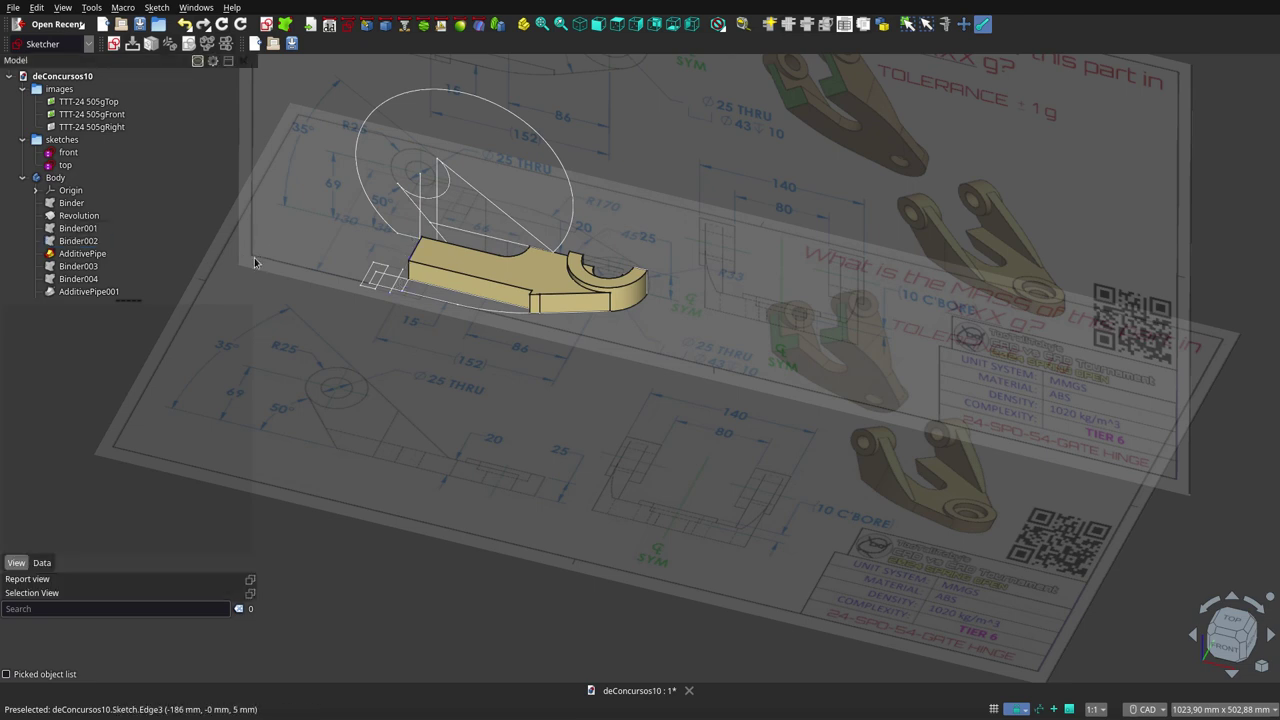
left_click(92, 267)
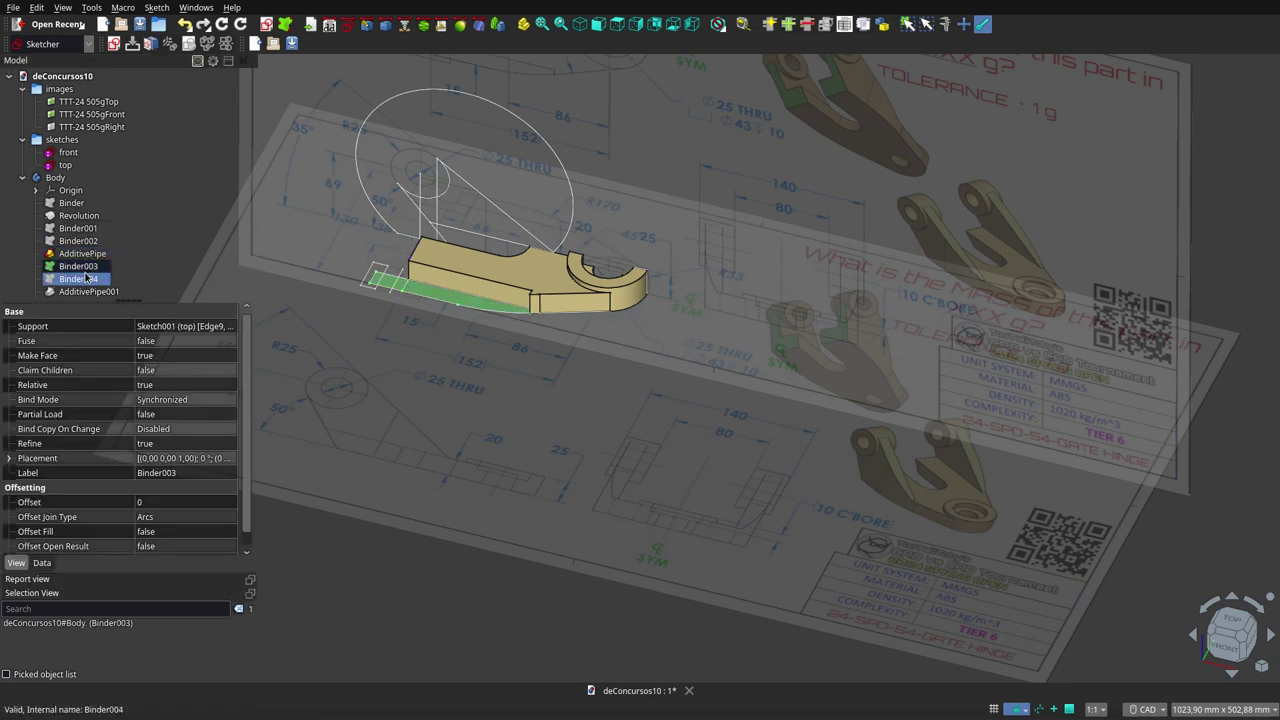
left_click(84, 280)
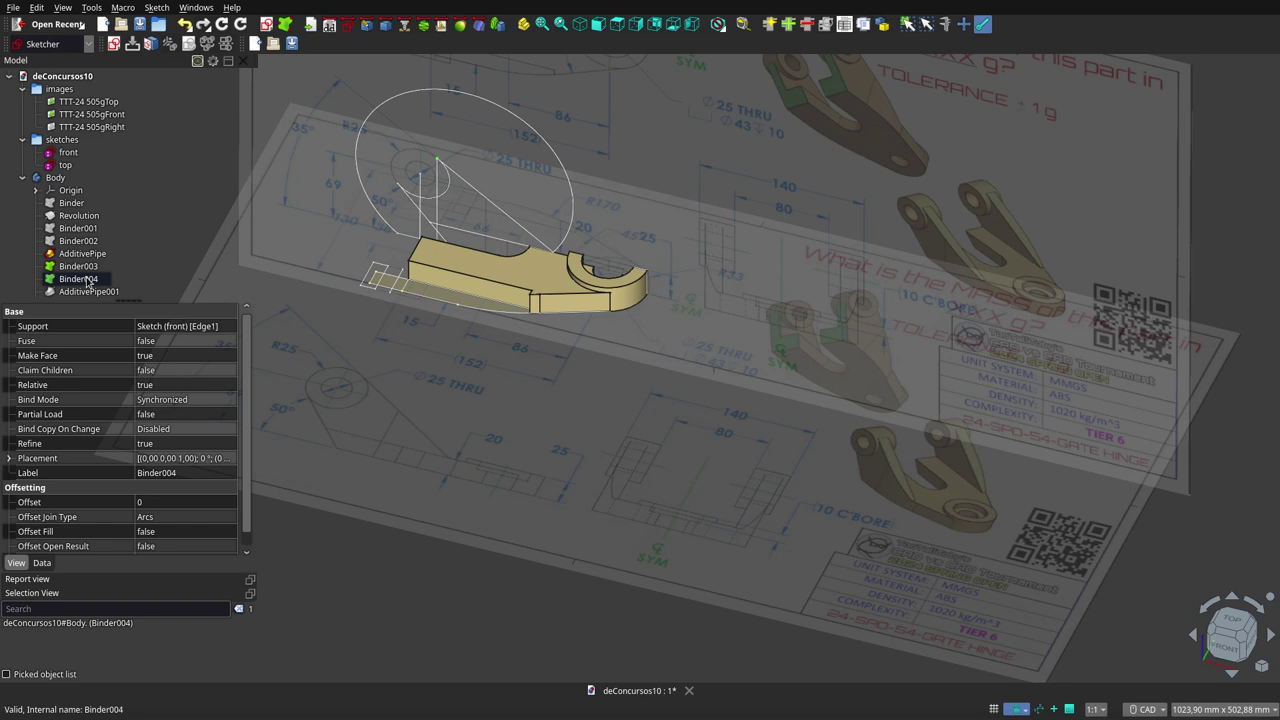
left_click(87, 283)
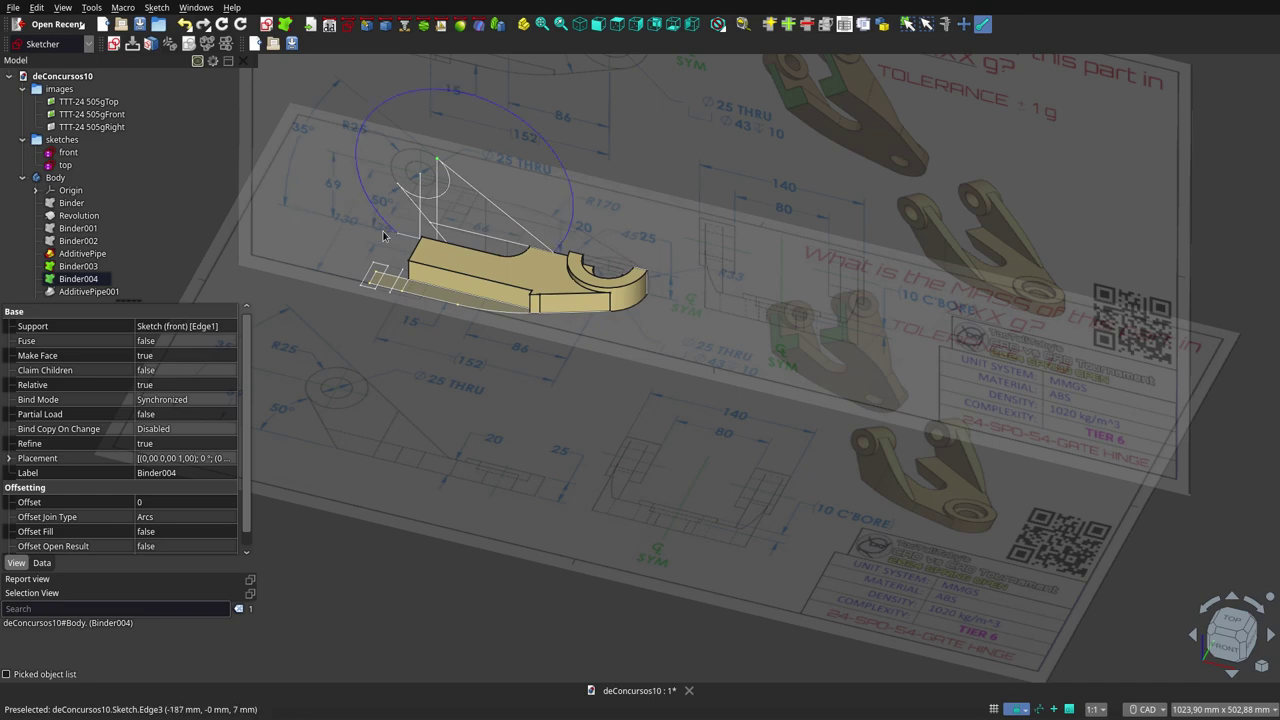
left_click(78, 266, "ctrl")
left_click(90, 290, "ctrl")
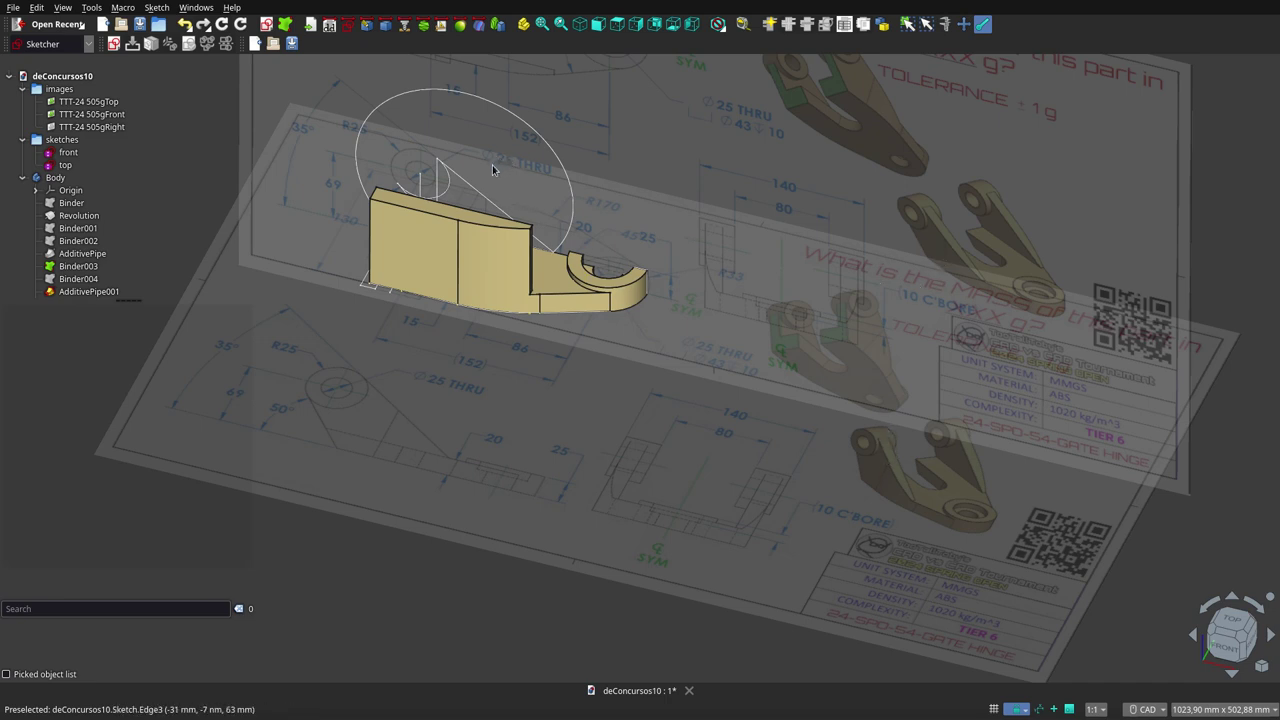
left_click(86, 279)
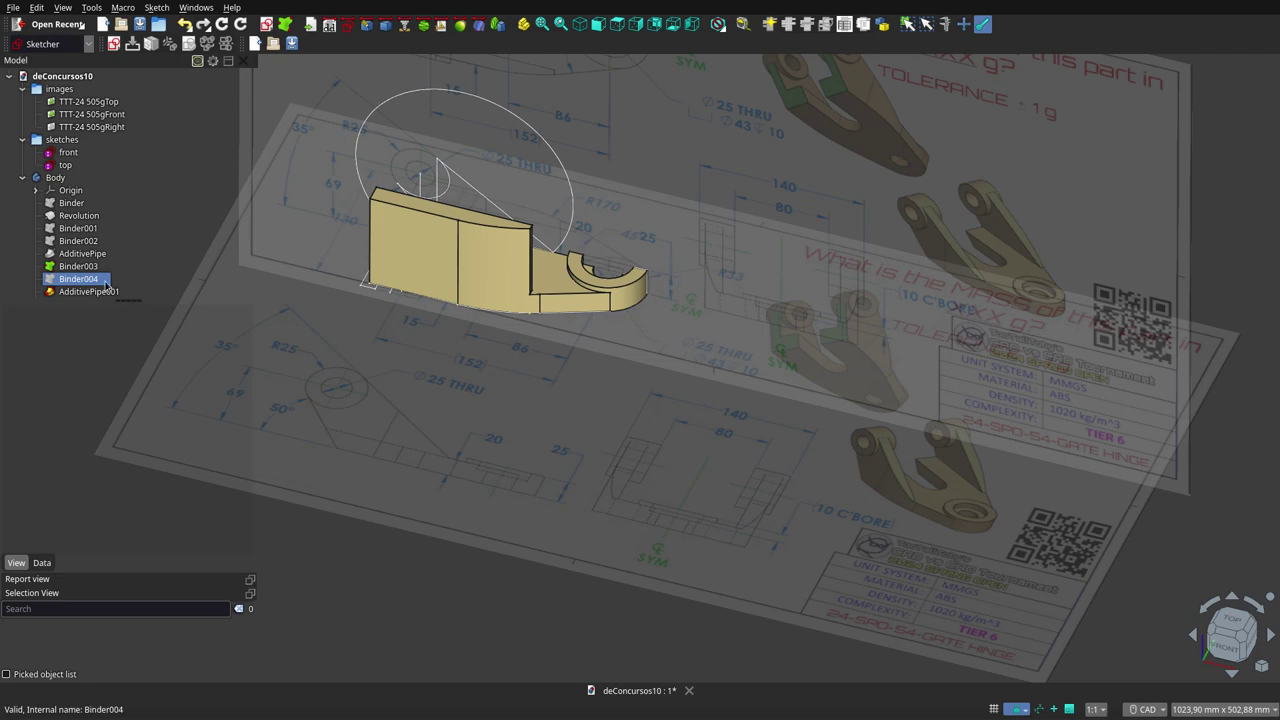
left_click(105, 291)
scroll(105, 291, "down", 1)
Step: Inspect Binder005 and the Pocket feature from the Front view
scroll(90, 230, "down", 1)
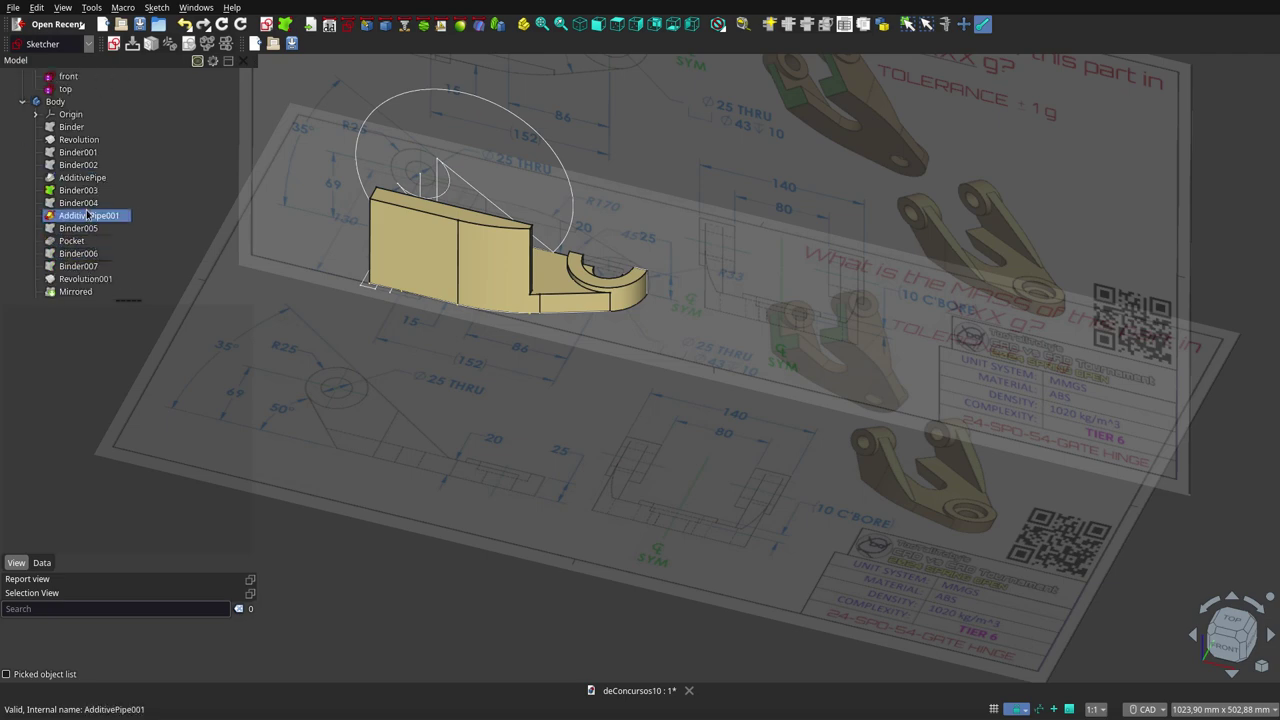
left_click(78, 190)
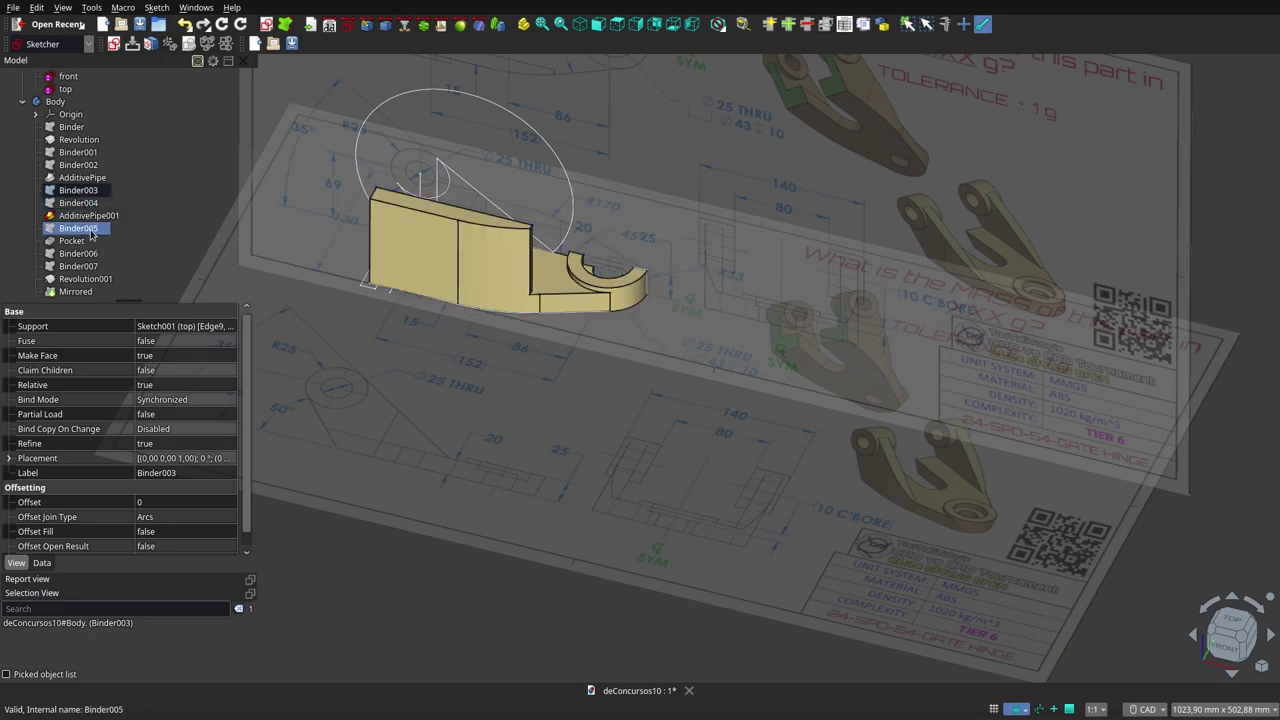
left_click(90, 230)
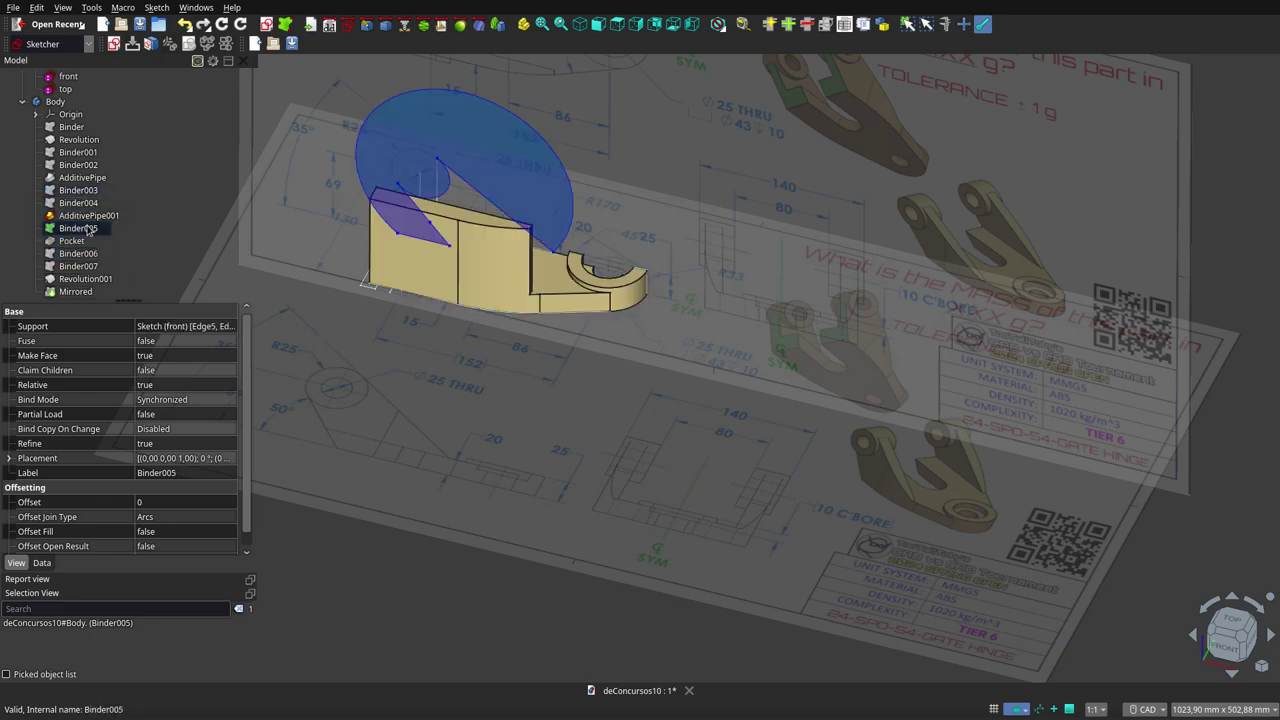
middle_click_drag(766, 380, 809, 321)
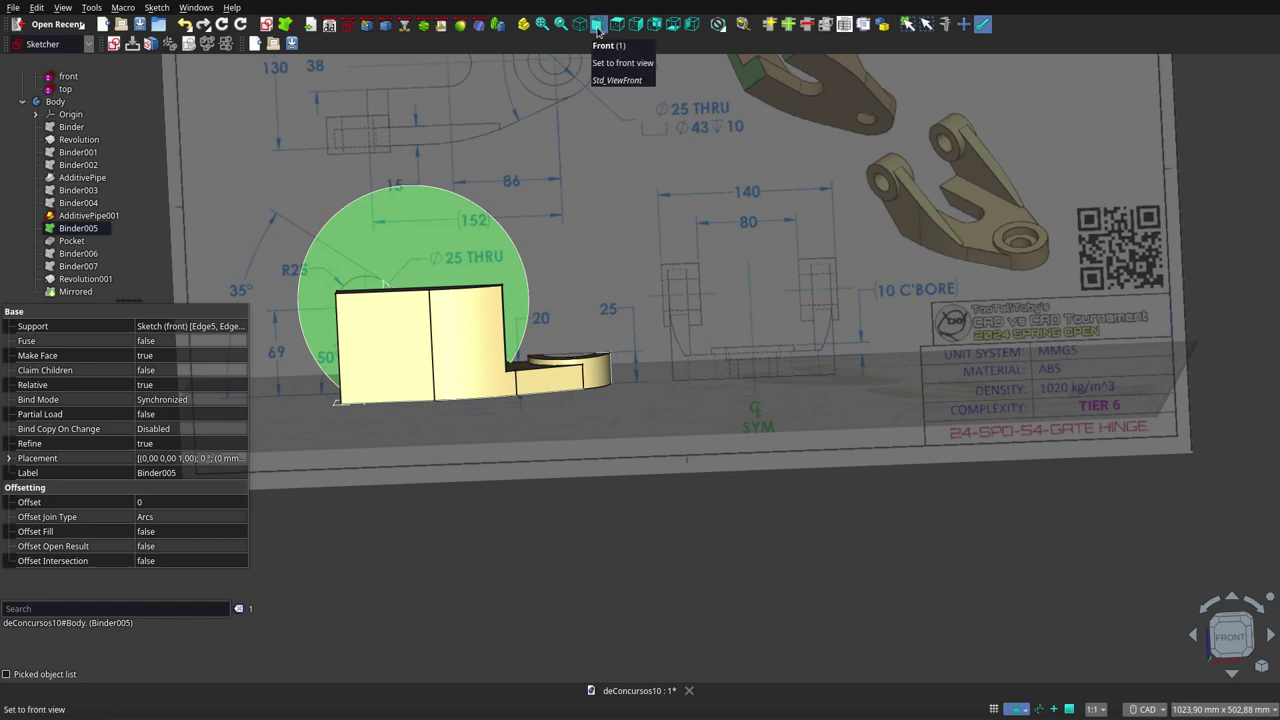
left_click(597, 30)
scroll(838, 260, "down", 4)
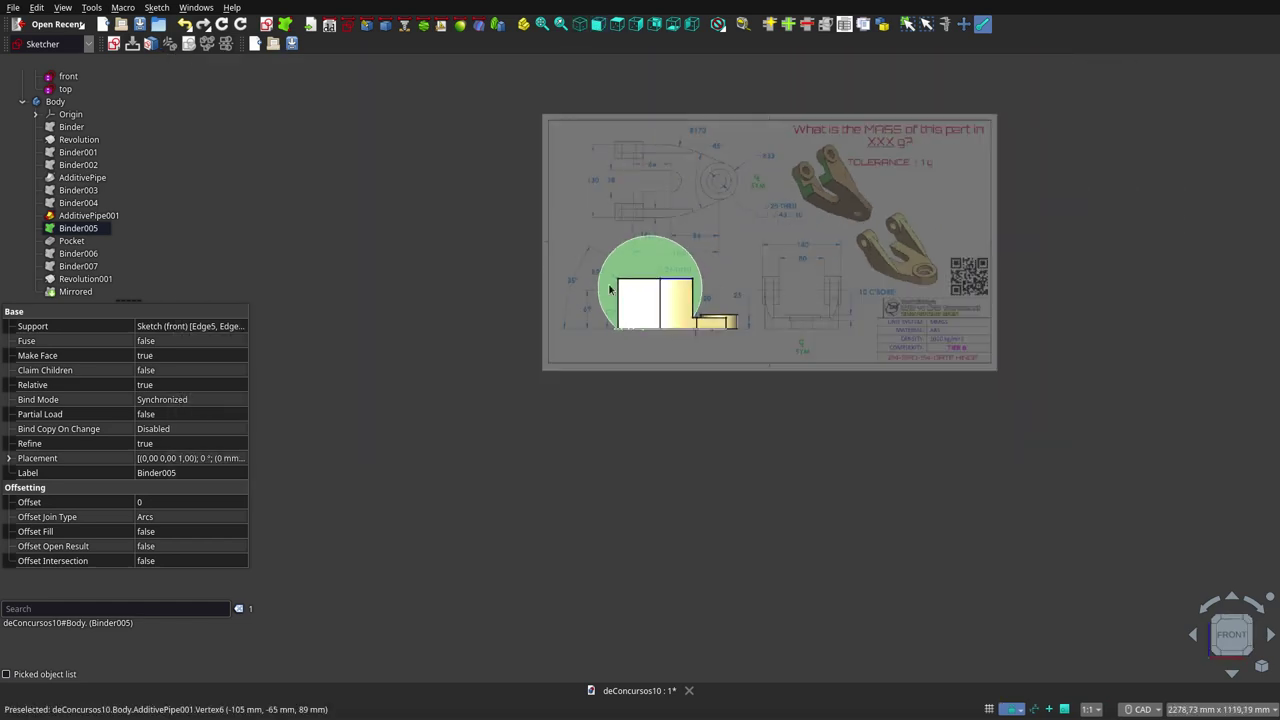
left_click(152, 277)
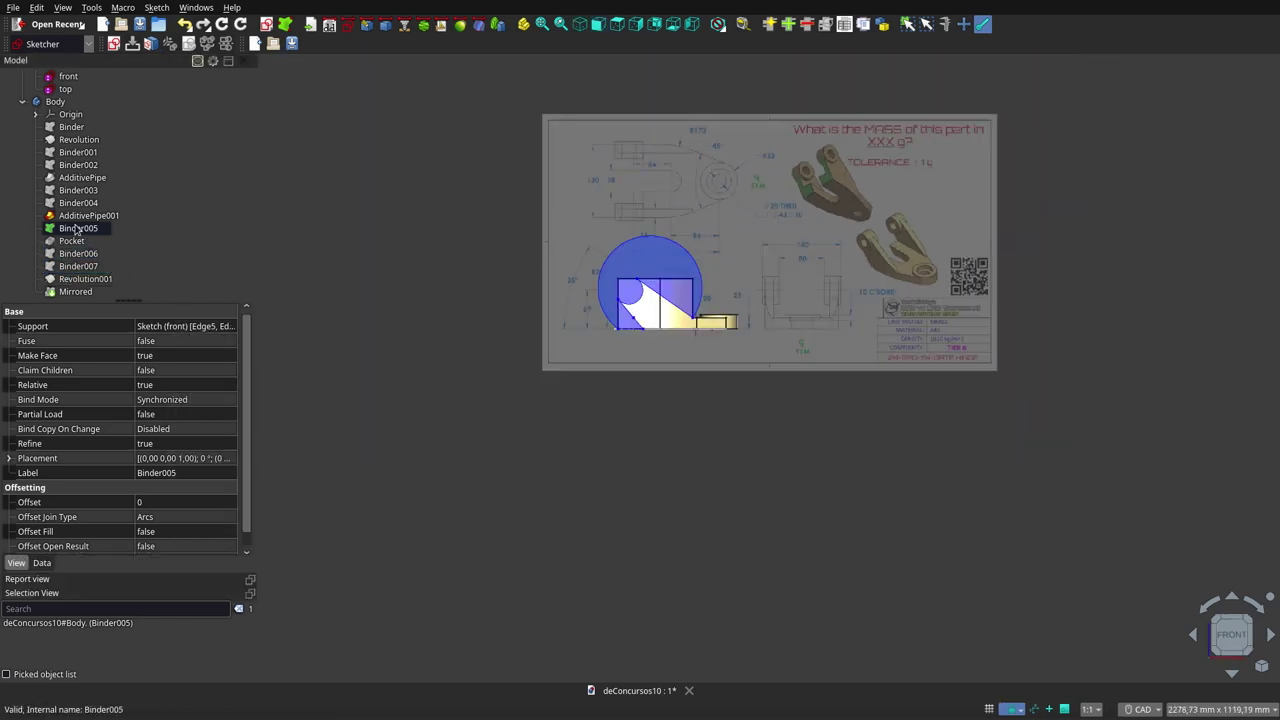
left_click(77, 229)
scroll(77, 229, "up", 2)
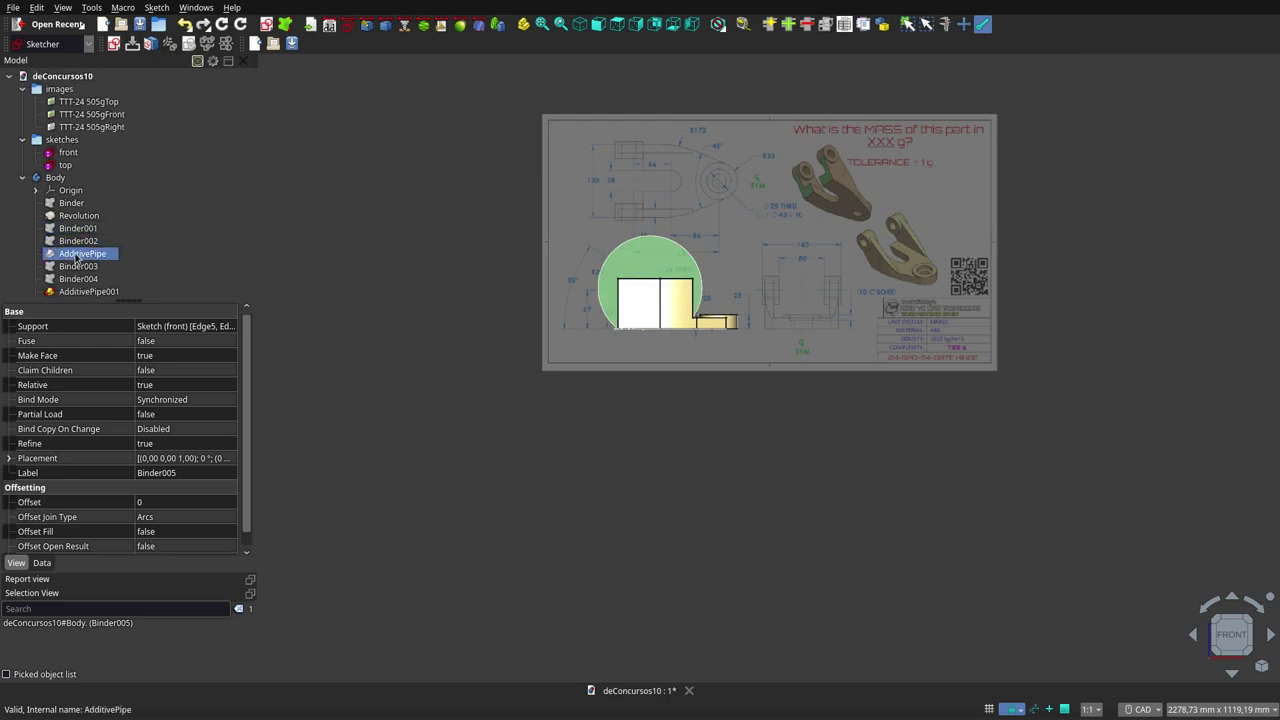
scroll(77, 230, "down", 2)
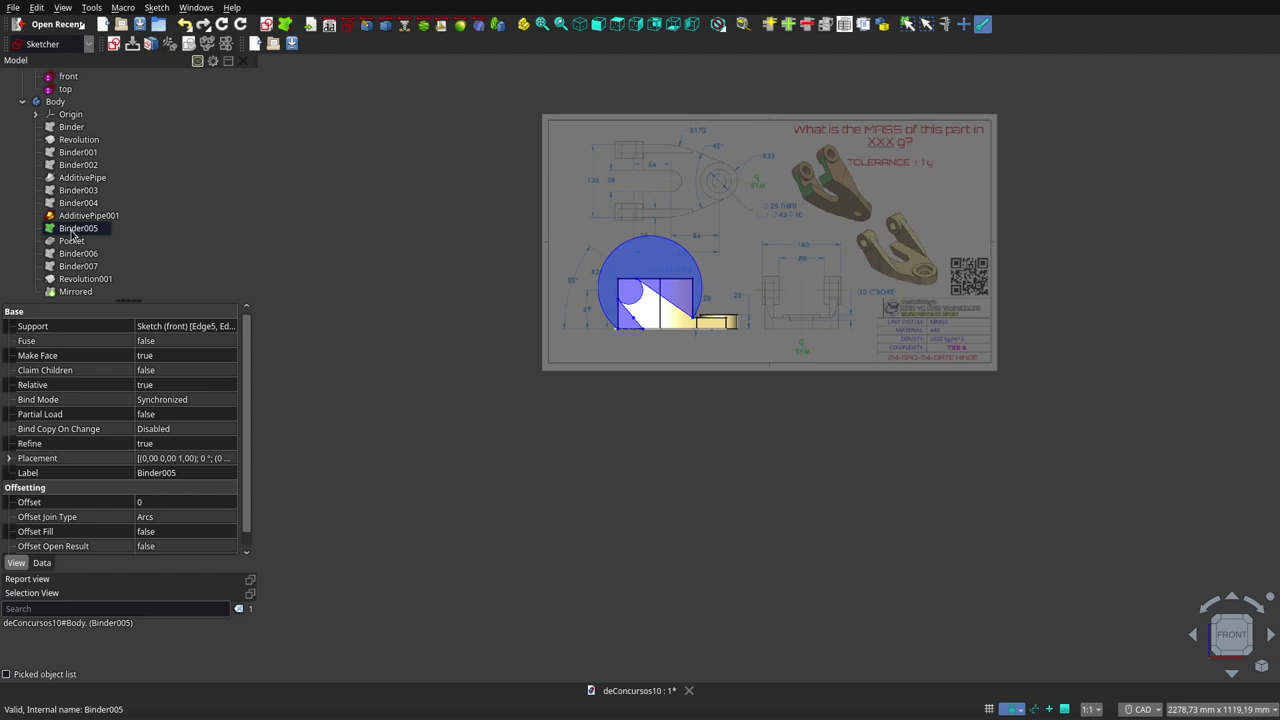
left_click(72, 240, "ctrl")
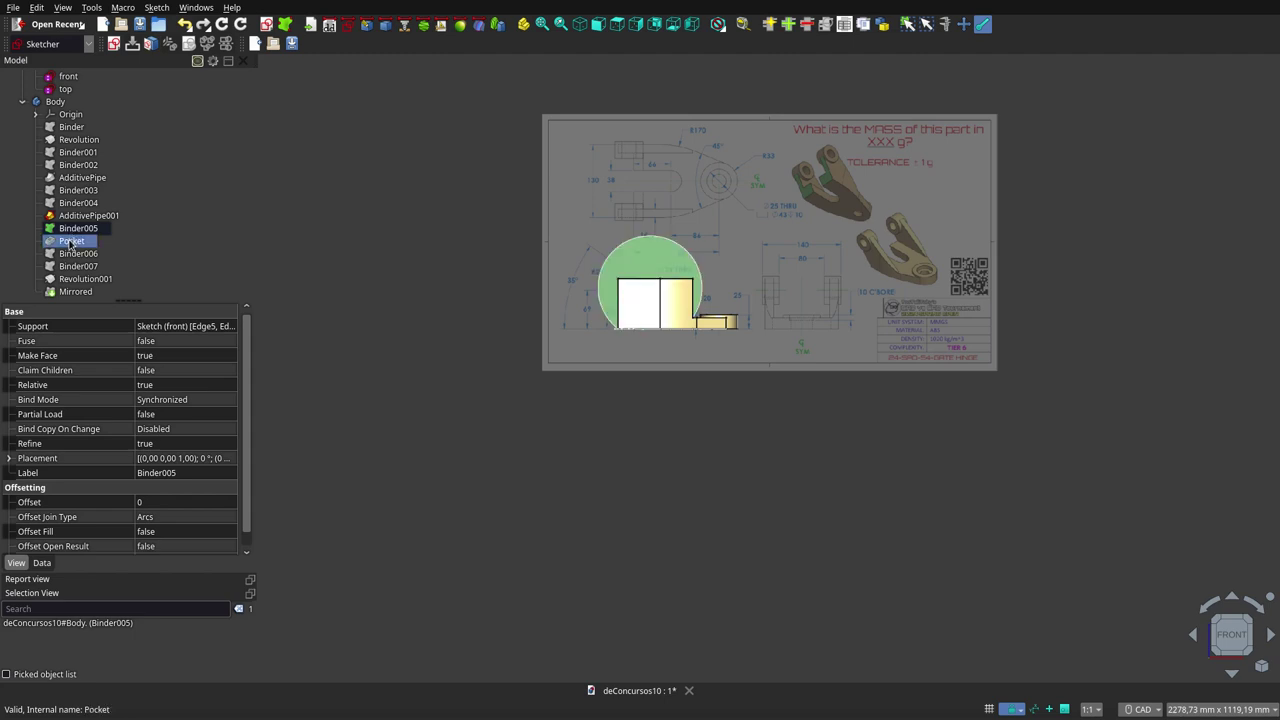
left_click(665, 403)
Step: Orbit and zoom around the pocketed arm to compare its rib and cutouts with the drawing
mouse_move(701, 338)
middle_mouse_down()
mouse_move(620, 502)
mouse_move(643, 451)
mouse_move(537, 383)
mouse_move(763, 377)
mouse_move(766, 289)
mouse_move(717, 466)
middle_mouse_up()
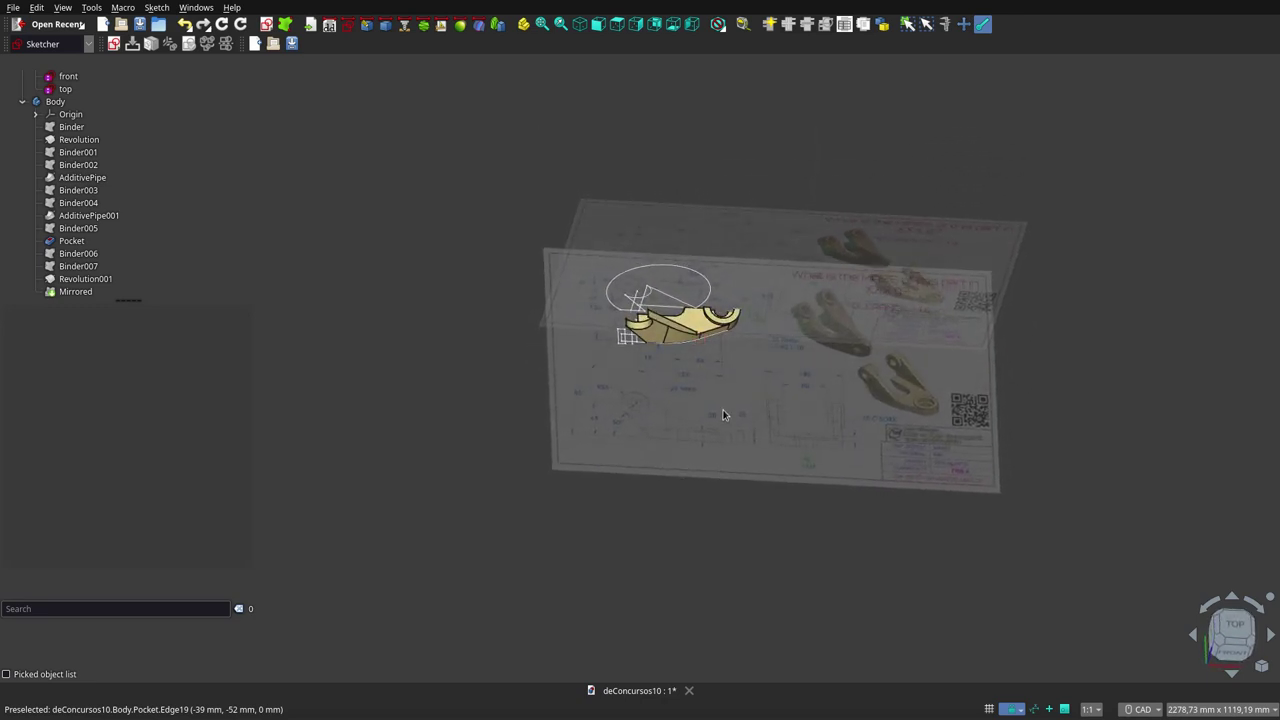
right_click(722, 360)
left_click(503, 397)
scroll(814, 416, "up", 4)
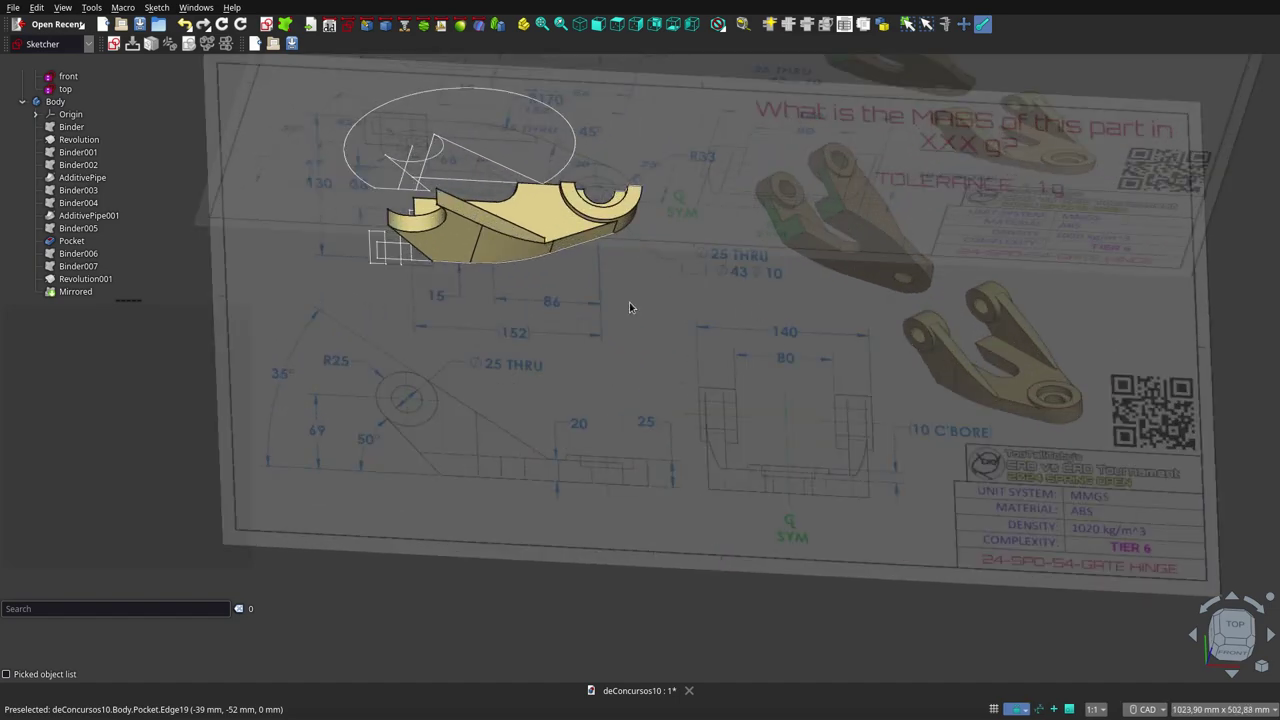
middle_click_drag(629, 304, 573, 296)
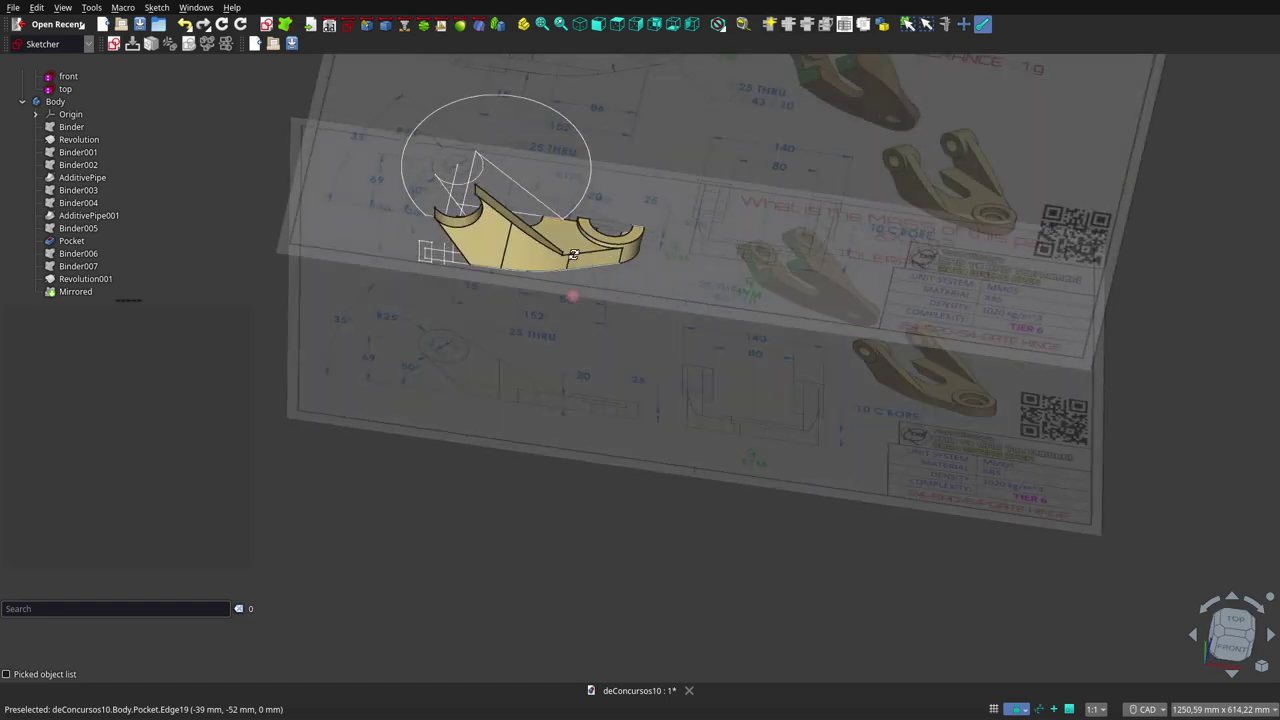
middle_click_drag(571, 294, 422, 272)
scroll(422, 272, "up", 3)
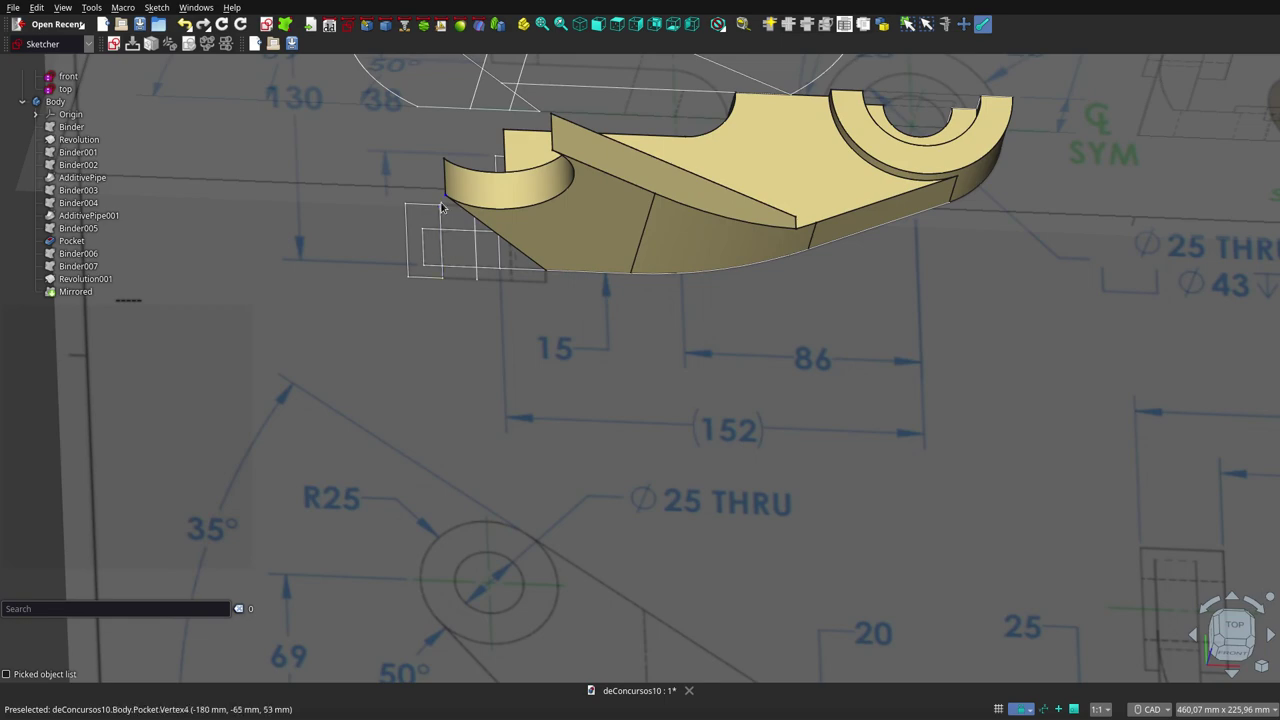
scroll(619, 351, "down", 3)
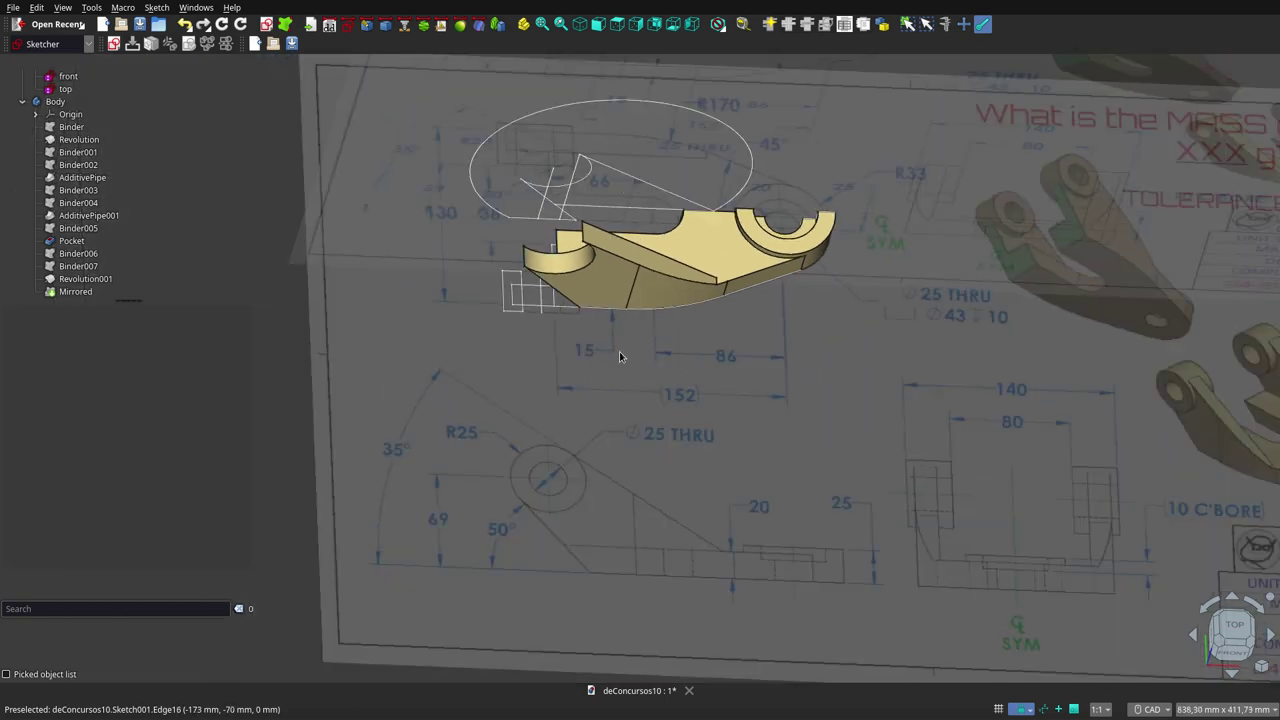
middle_click_drag(619, 351, 562, 305)
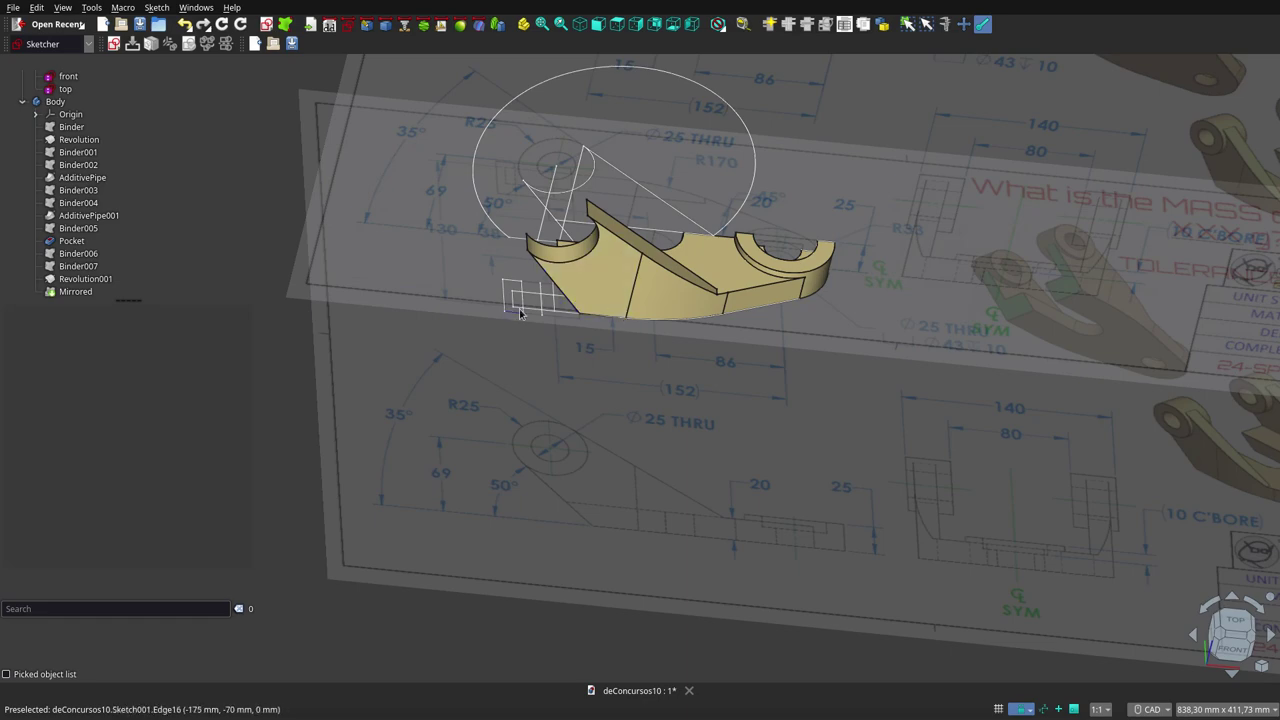
scroll(535, 258, "up", 2)
scroll(535, 258, "up", 2)
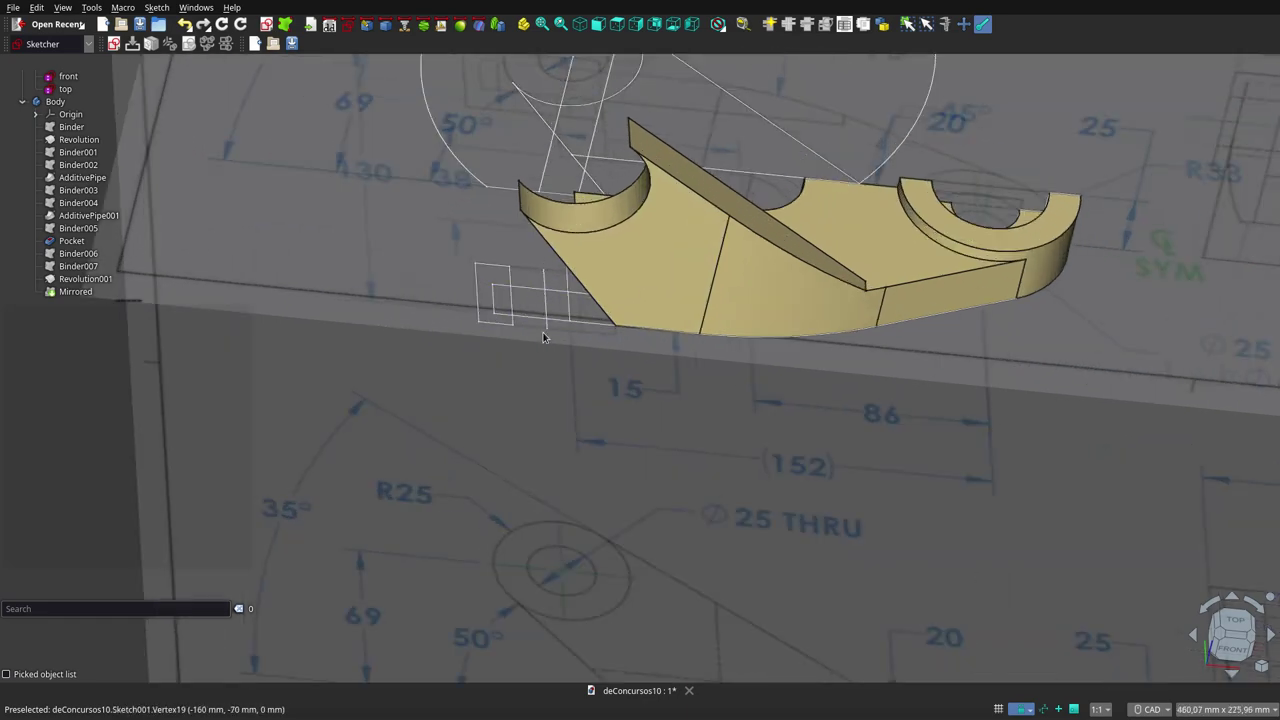
scroll(556, 314, "down", 2)
Step: Inspect Binder006, Binder007 and Revolution001 to see the bored boss on the arm
scroll(640, 366, "down", 1)
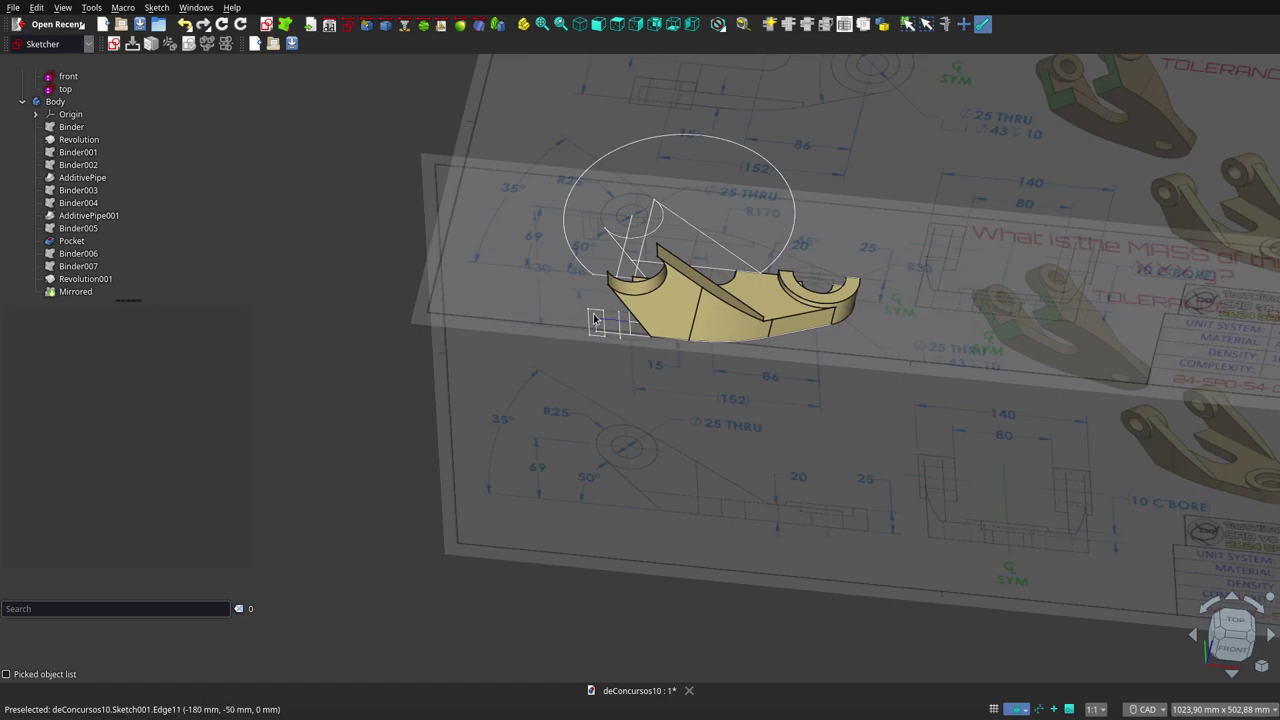
middle_click_drag(593, 318, 633, 272)
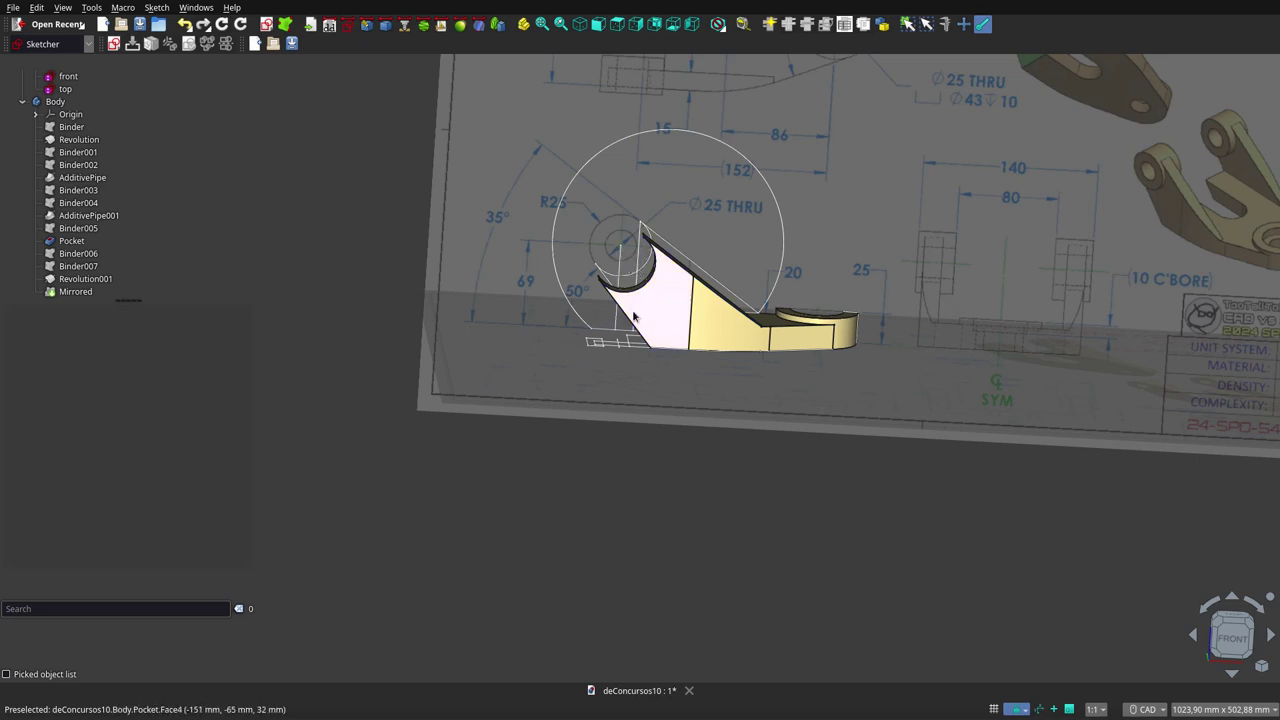
left_click(89, 216)
left_click(104, 229)
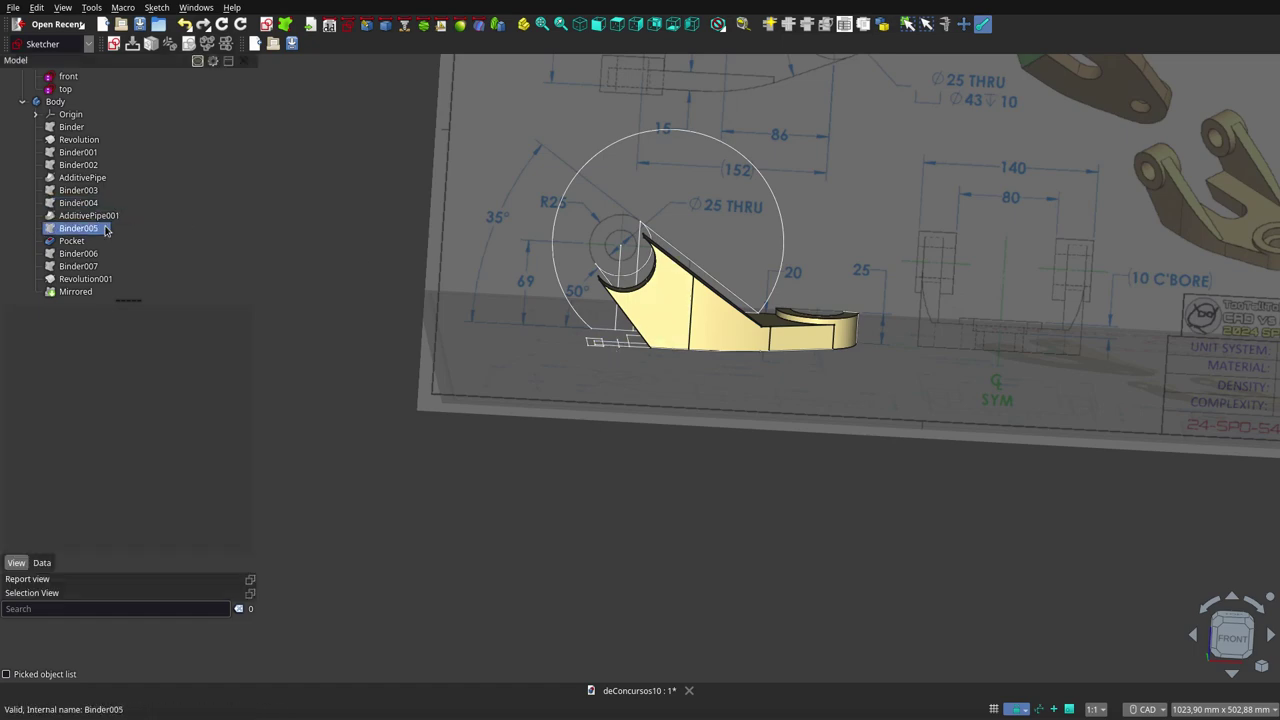
left_click(96, 266, "ctrl")
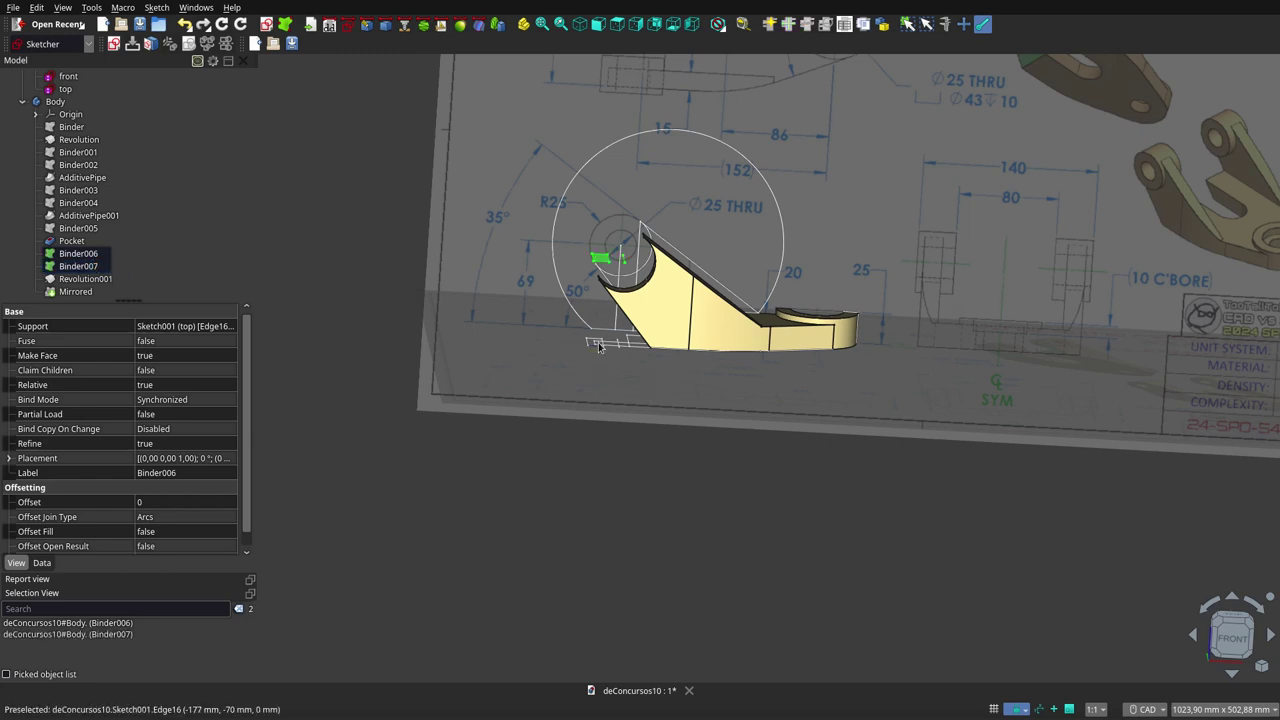
middle_click_drag(598, 346, 590, 300)
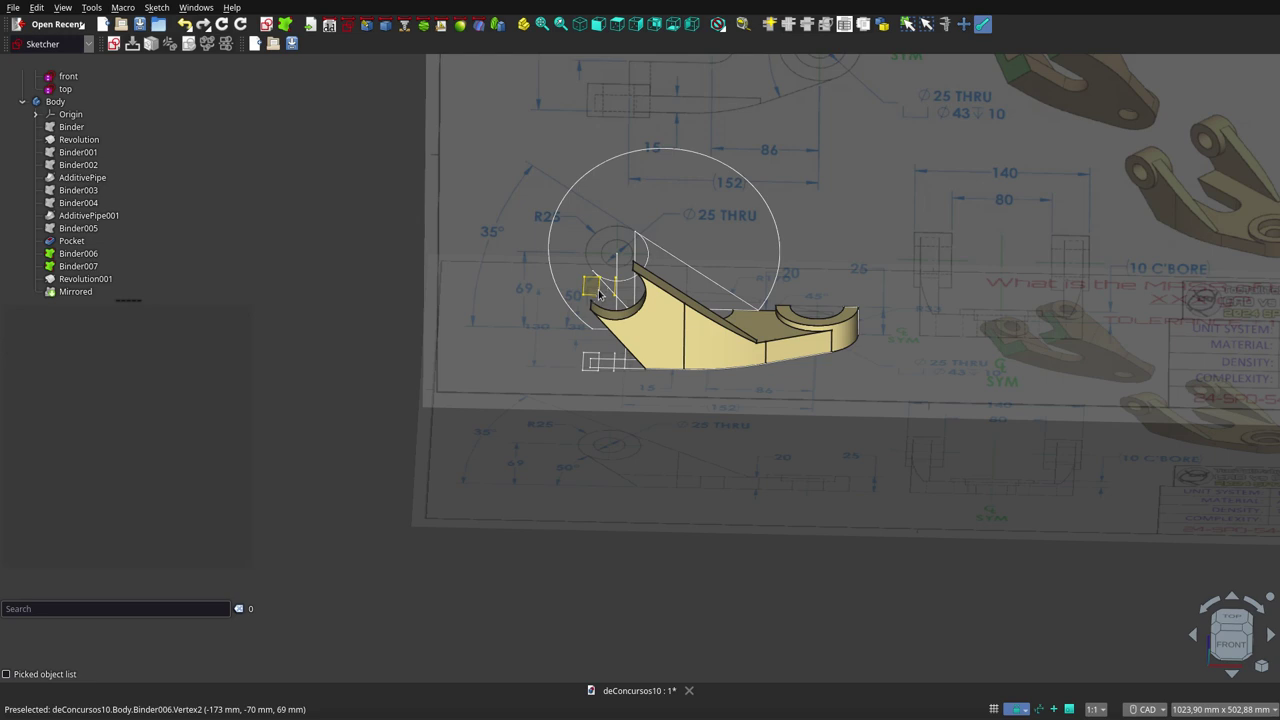
scroll(596, 290, "up", 3)
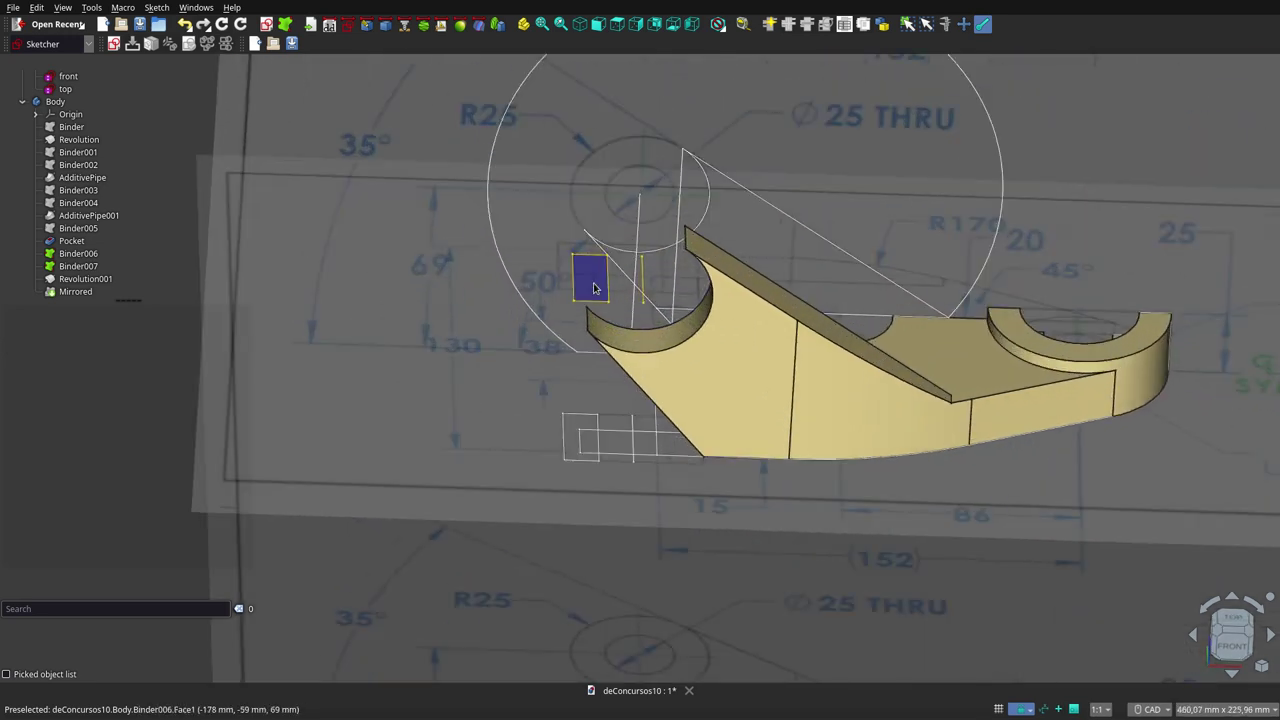
left_click(78, 253)
left_click(83, 280, "shift")
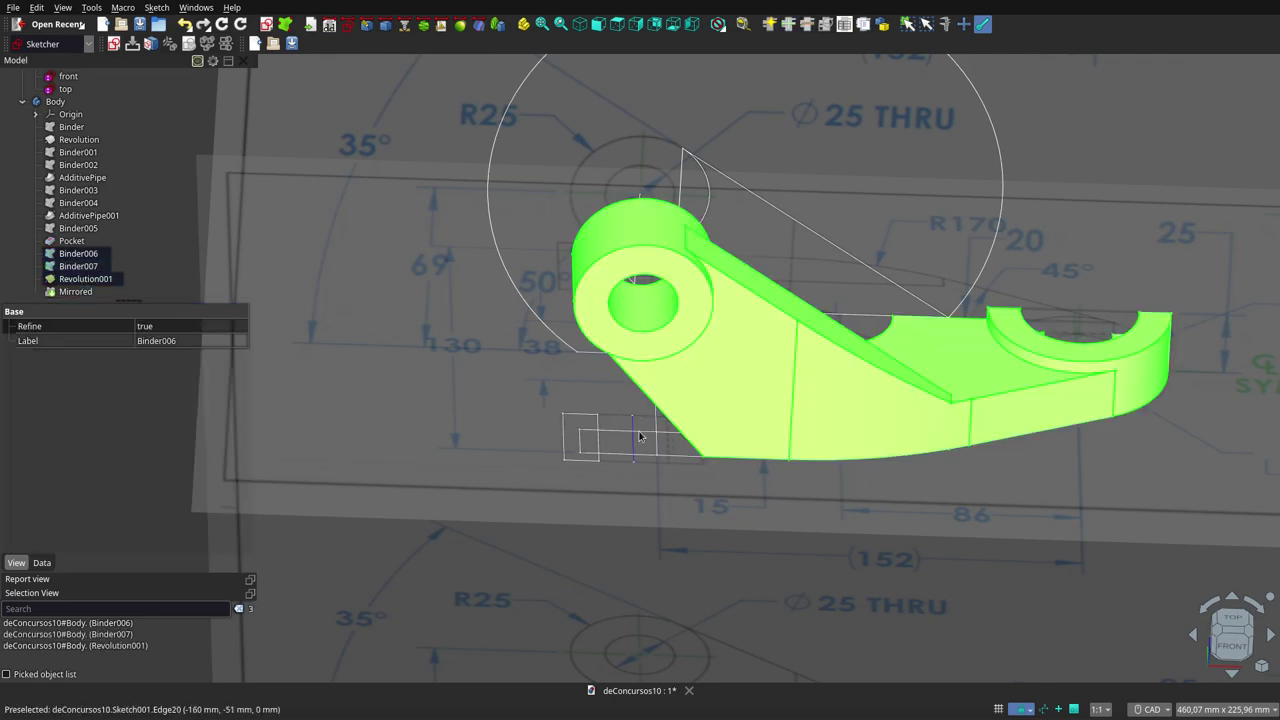
scroll(640, 400, "down", 5)
Step: Make the Mirrored feature visible, hiding Revolution001, and orbit the symmetric hinge
left_click(693, 407)
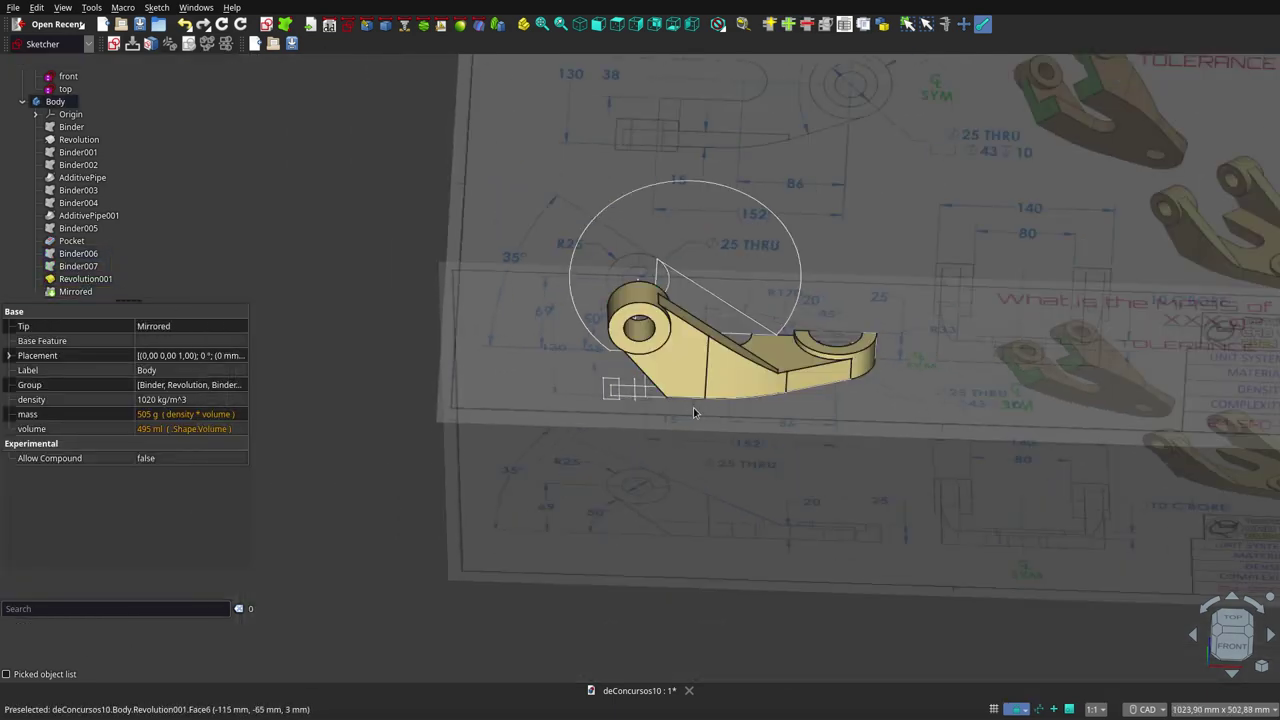
mouse_move(677, 472)
middle_mouse_down()
mouse_move(464, 419)
mouse_move(571, 320)
mouse_move(822, 397)
mouse_move(829, 420)
mouse_move(654, 479)
middle_mouse_up()
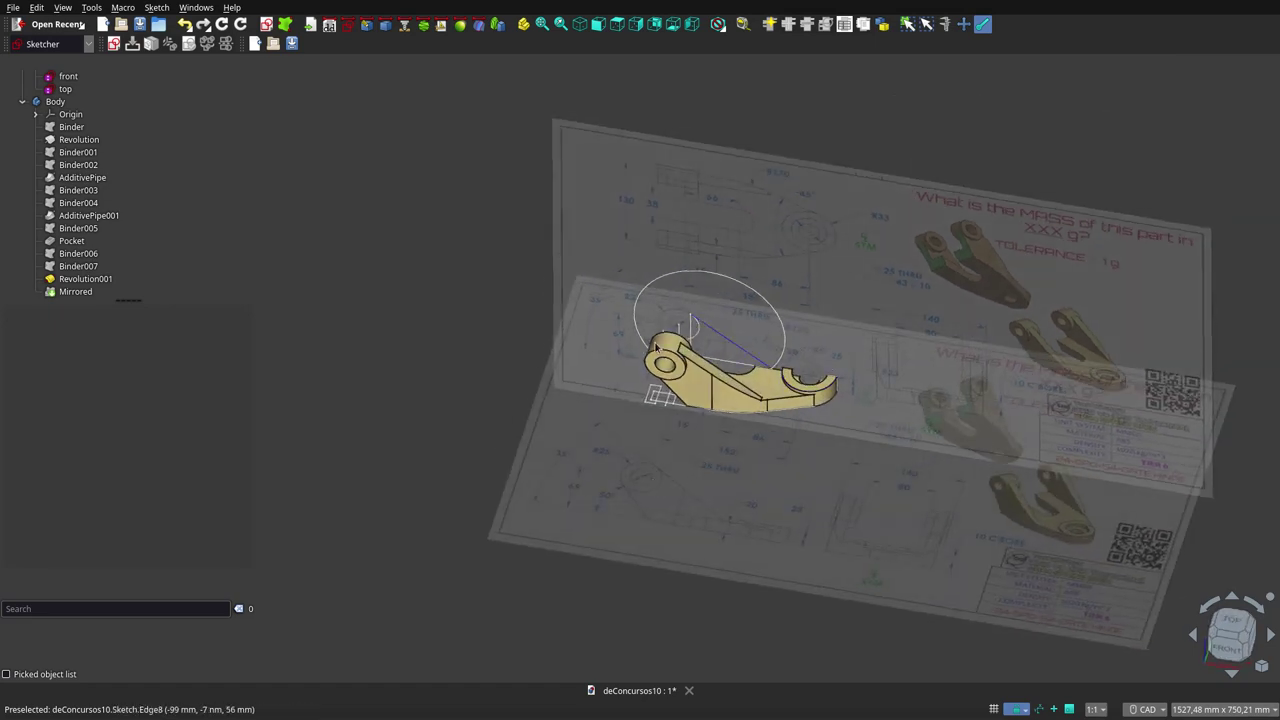
left_click(71, 292)
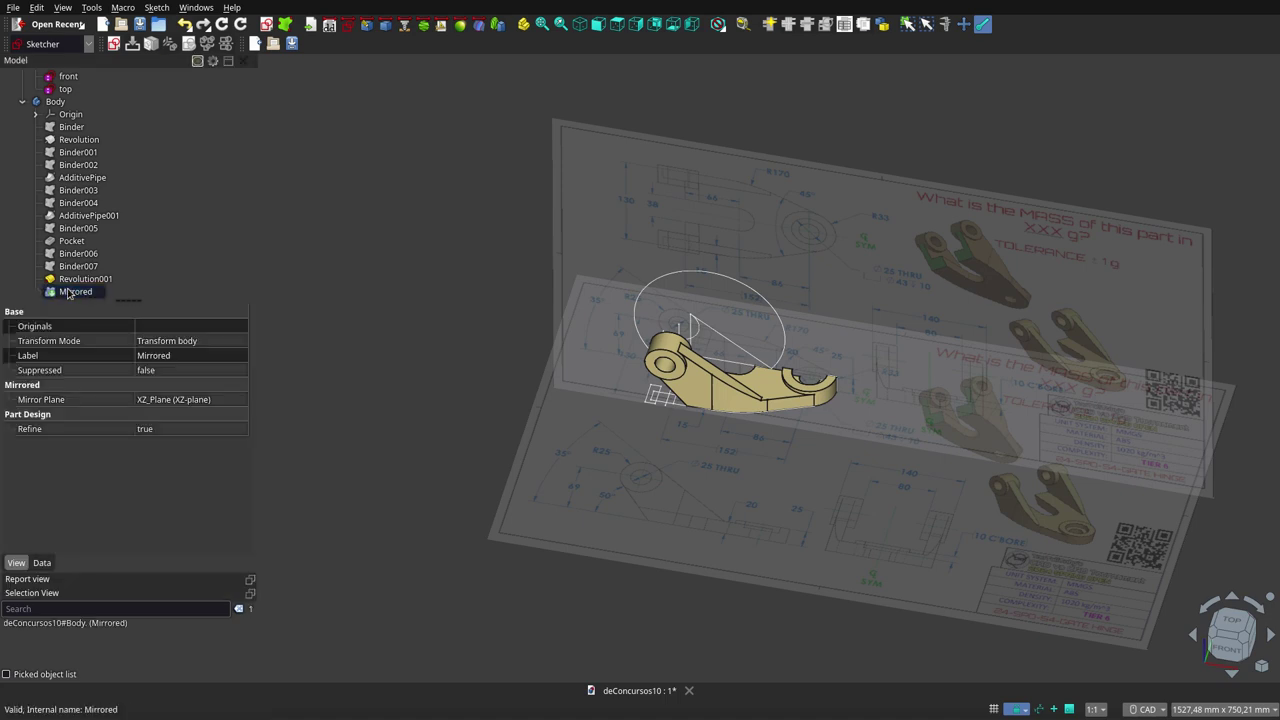
key("space")
left_click(663, 445)
mouse_move(663, 445)
middle_mouse_down()
mouse_move(791, 471)
mouse_move(654, 479)
mouse_move(620, 417)
mouse_move(646, 371)
mouse_move(806, 377)
mouse_move(860, 398)
mouse_move(883, 426)
mouse_move(877, 486)
mouse_move(841, 461)
middle_mouse_up()
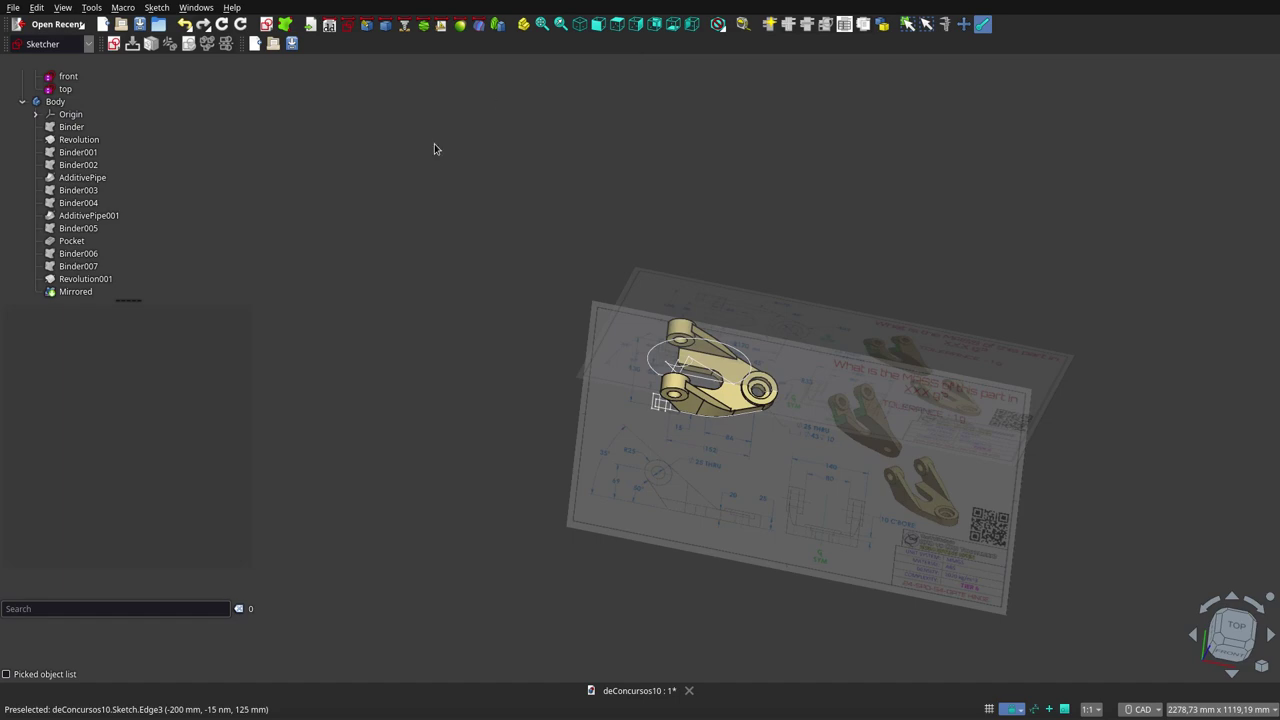
Step: Step through Front, Top, Right, Rear, Bottom and Left views against the reference images
left_click(597, 24)
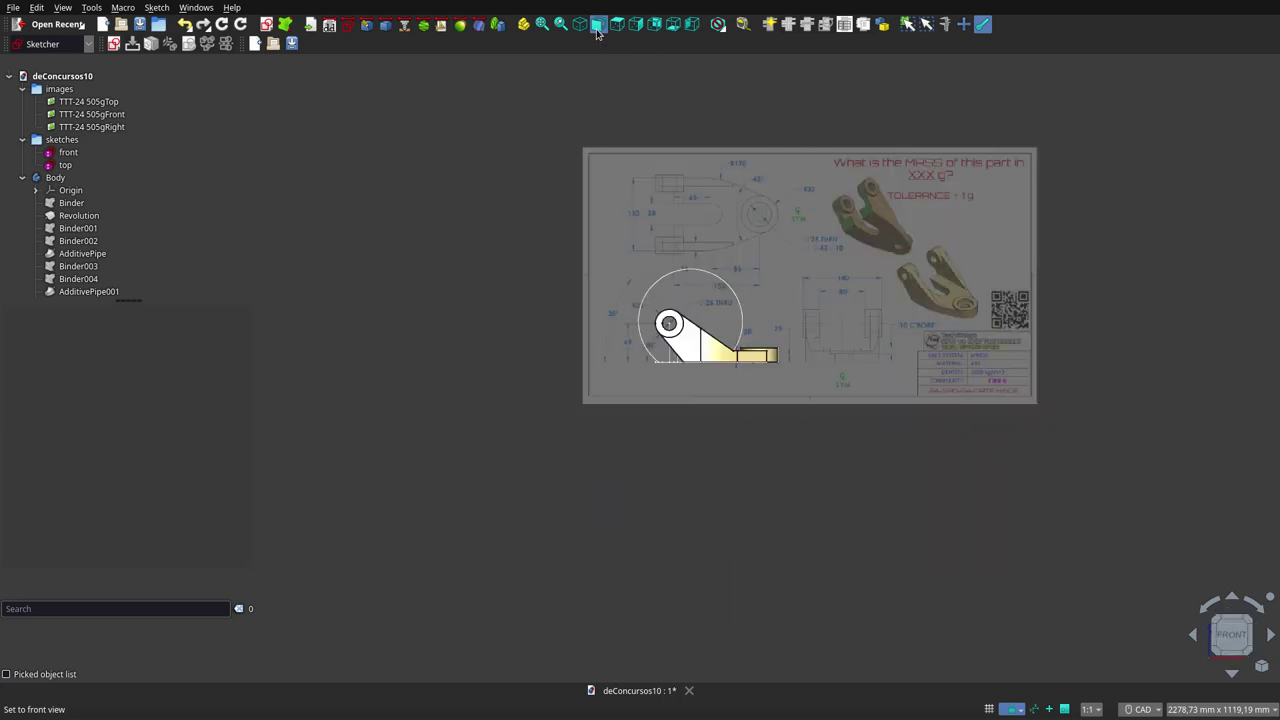
scroll(787, 395, "up", 2)
left_click(54, 141)
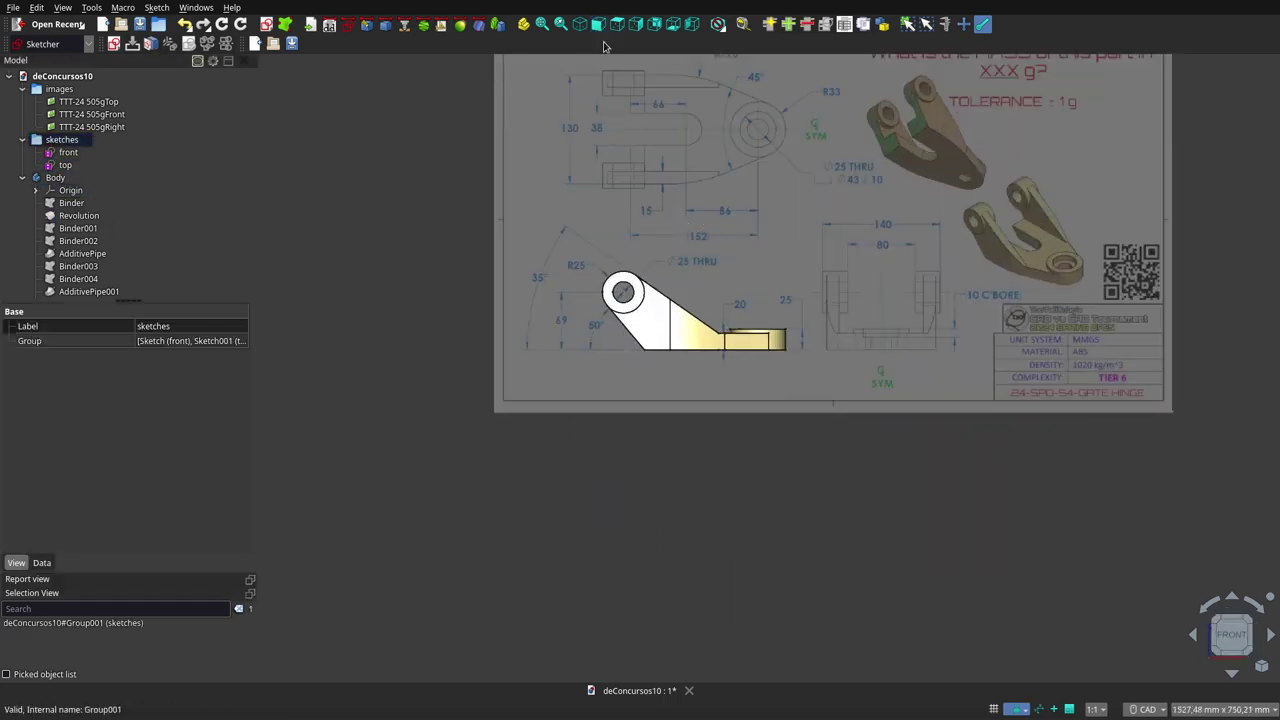
left_click(615, 30)
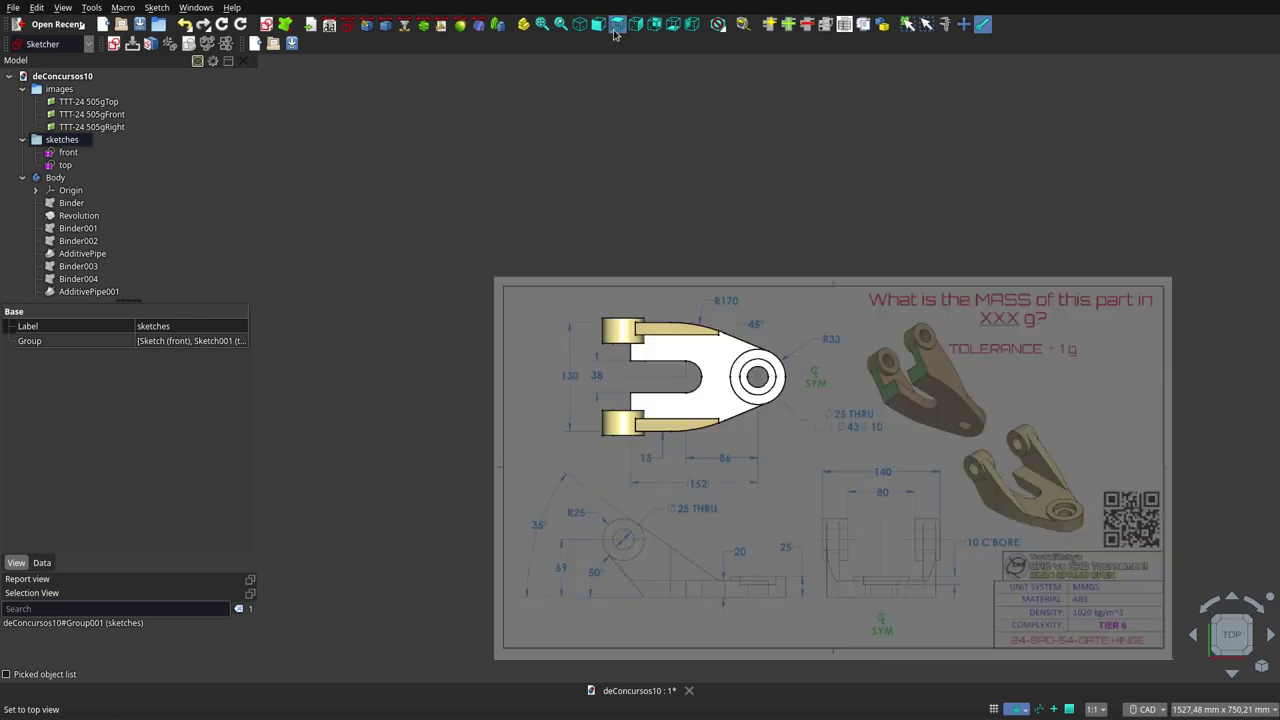
left_click(634, 27)
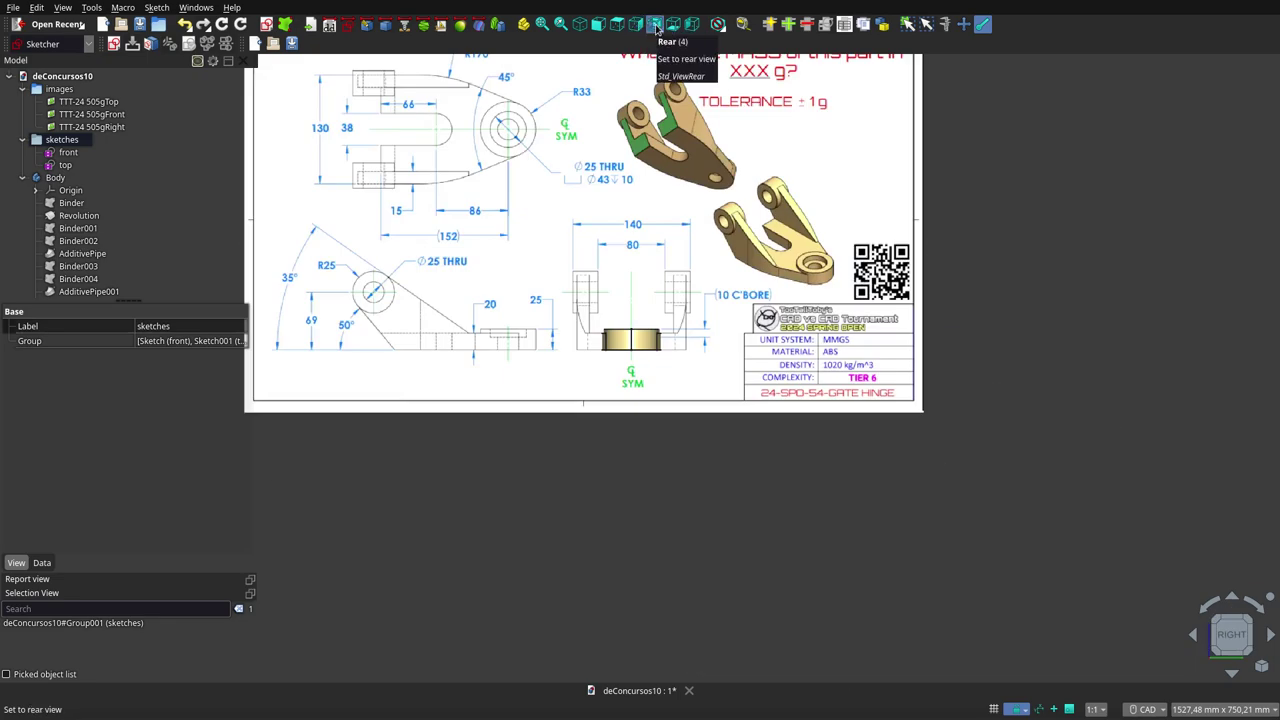
left_click(657, 27)
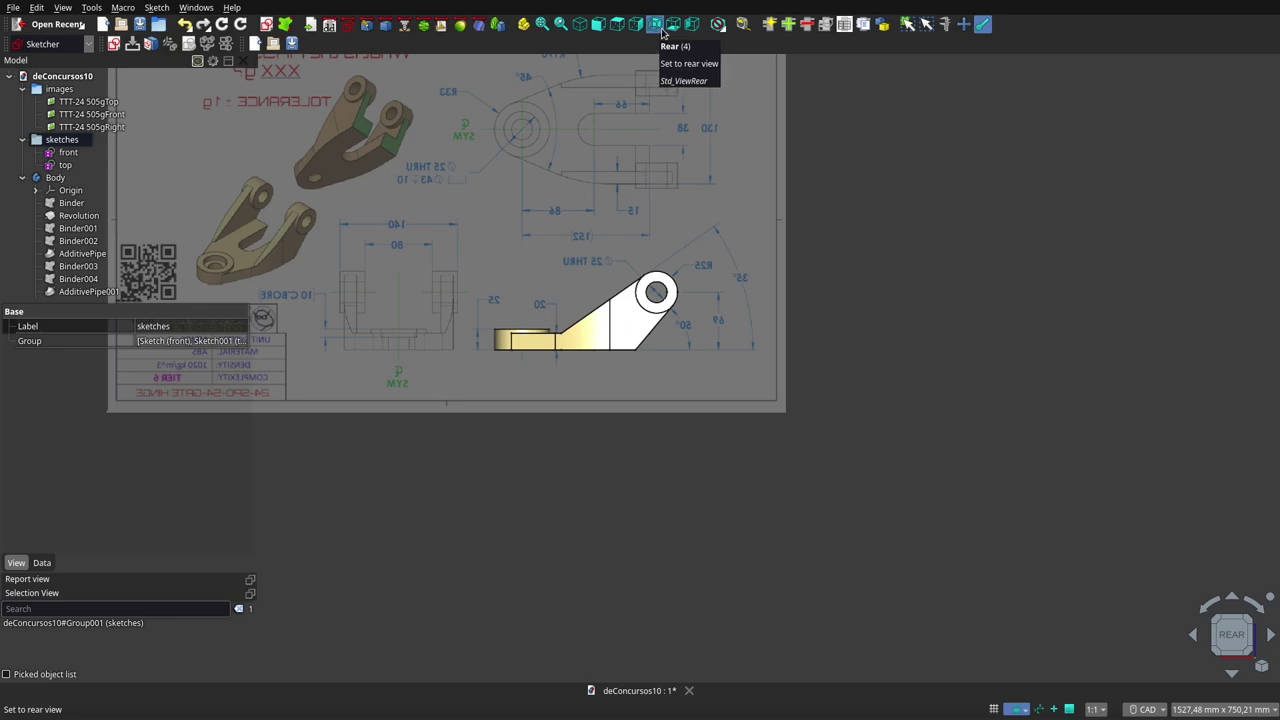
left_click(673, 26)
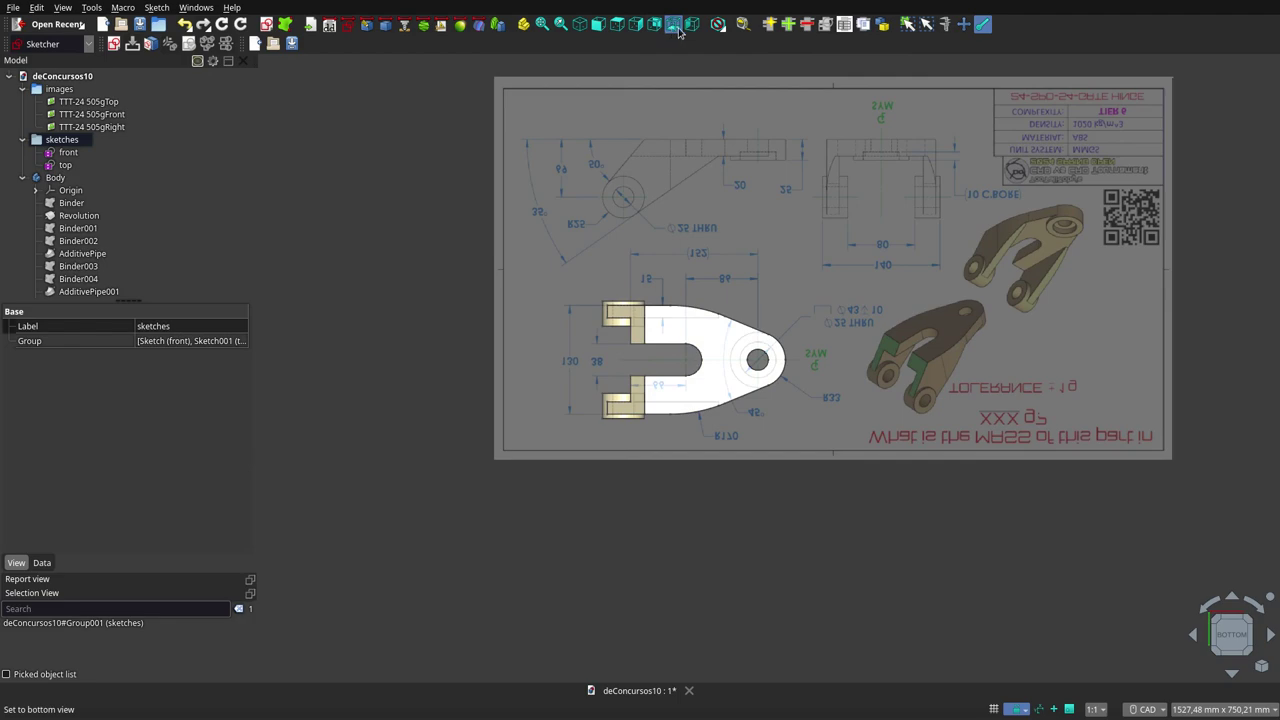
left_click(692, 24)
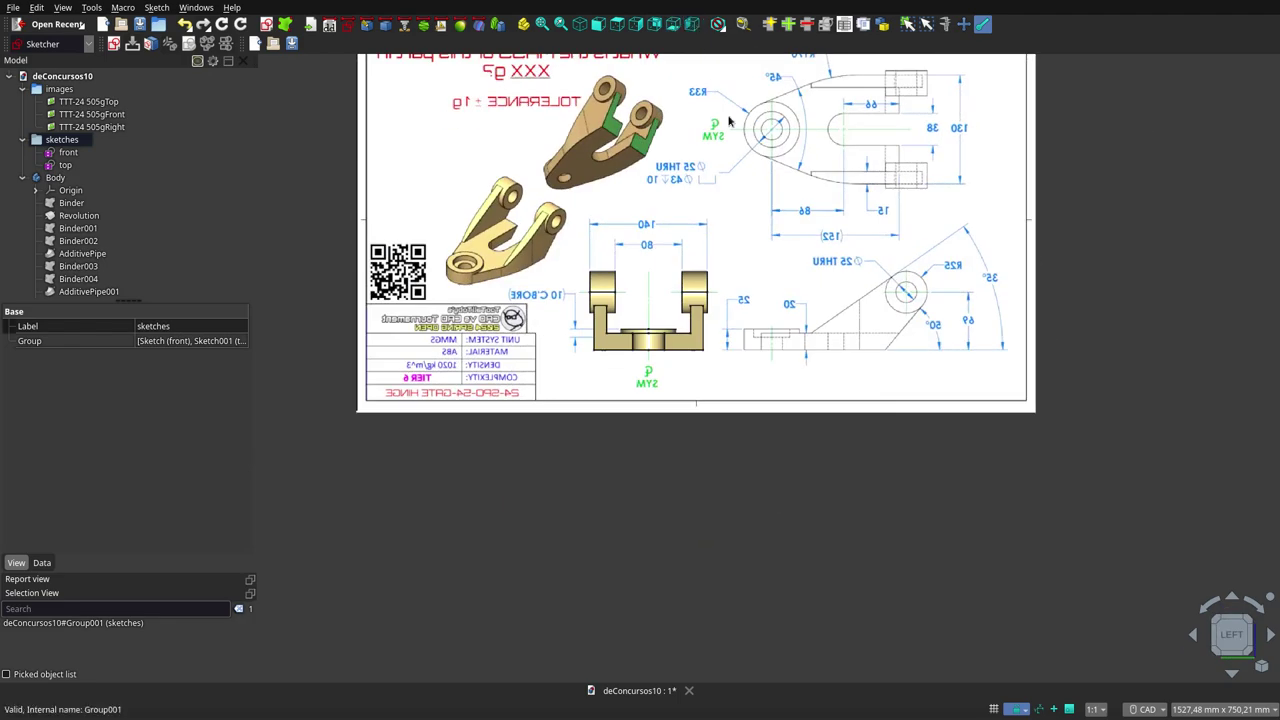
scroll(738, 175, "down", 3)
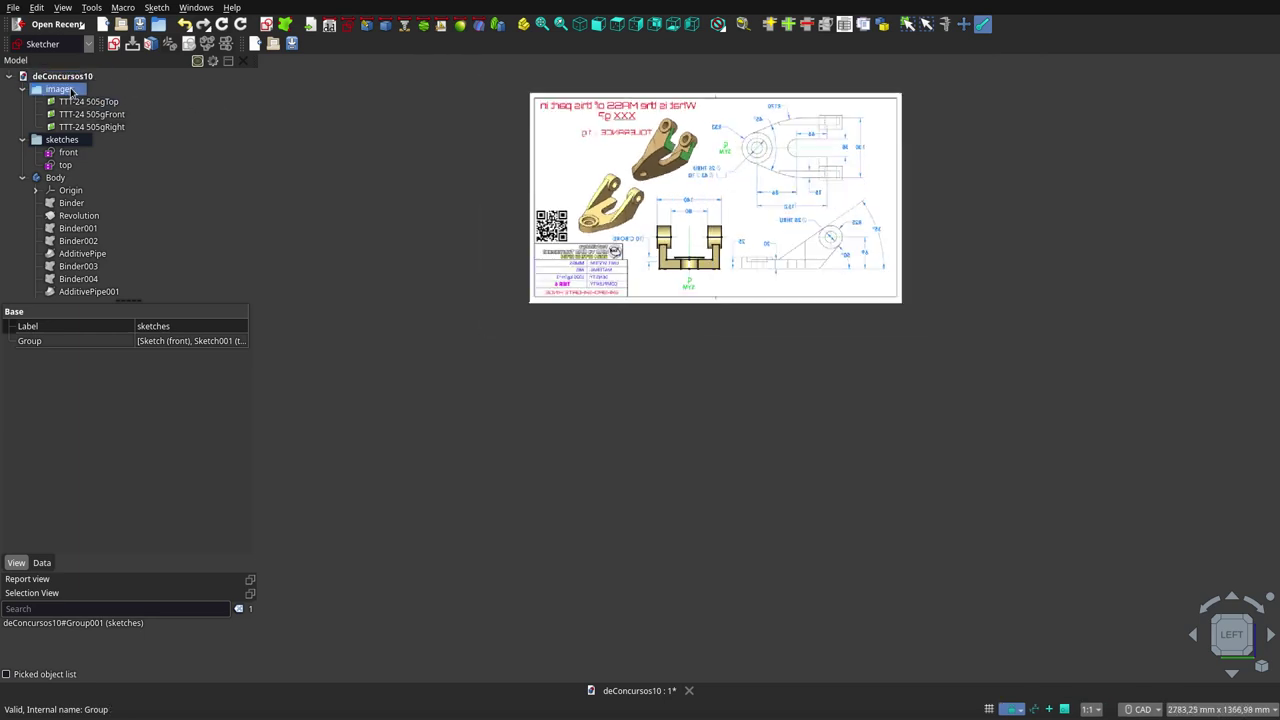
left_click(69, 91)
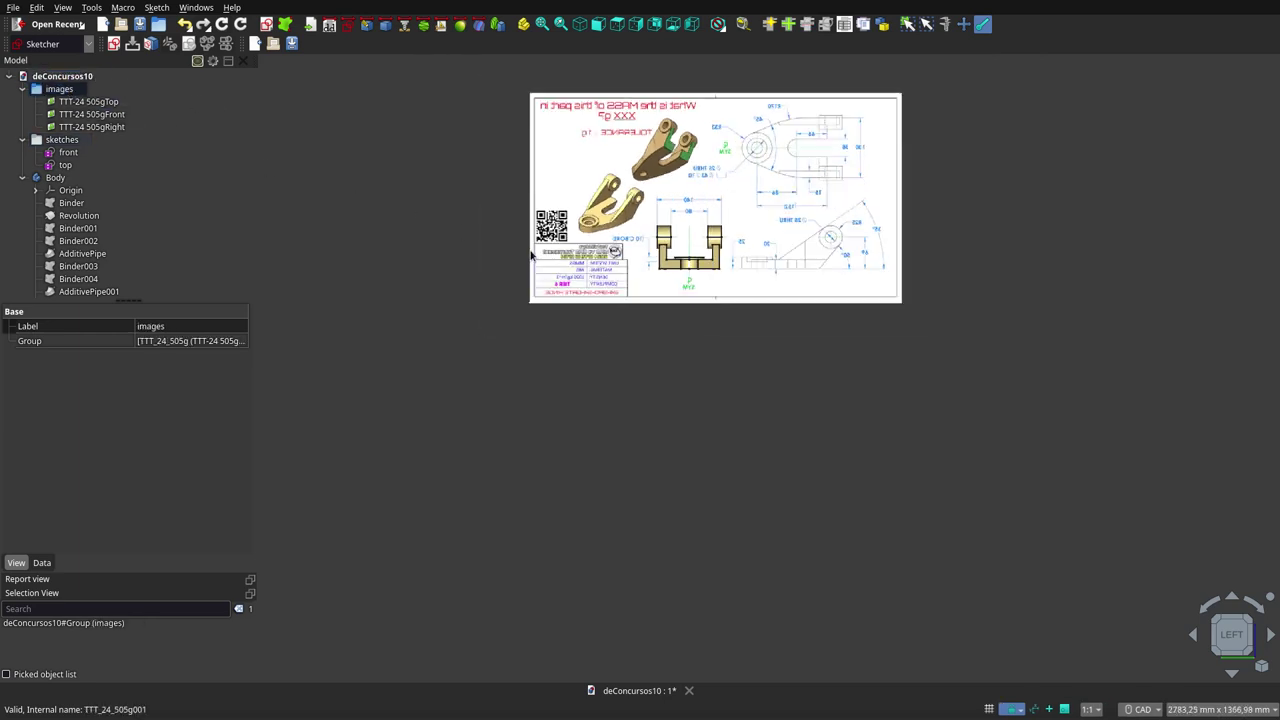
left_click(727, 375)
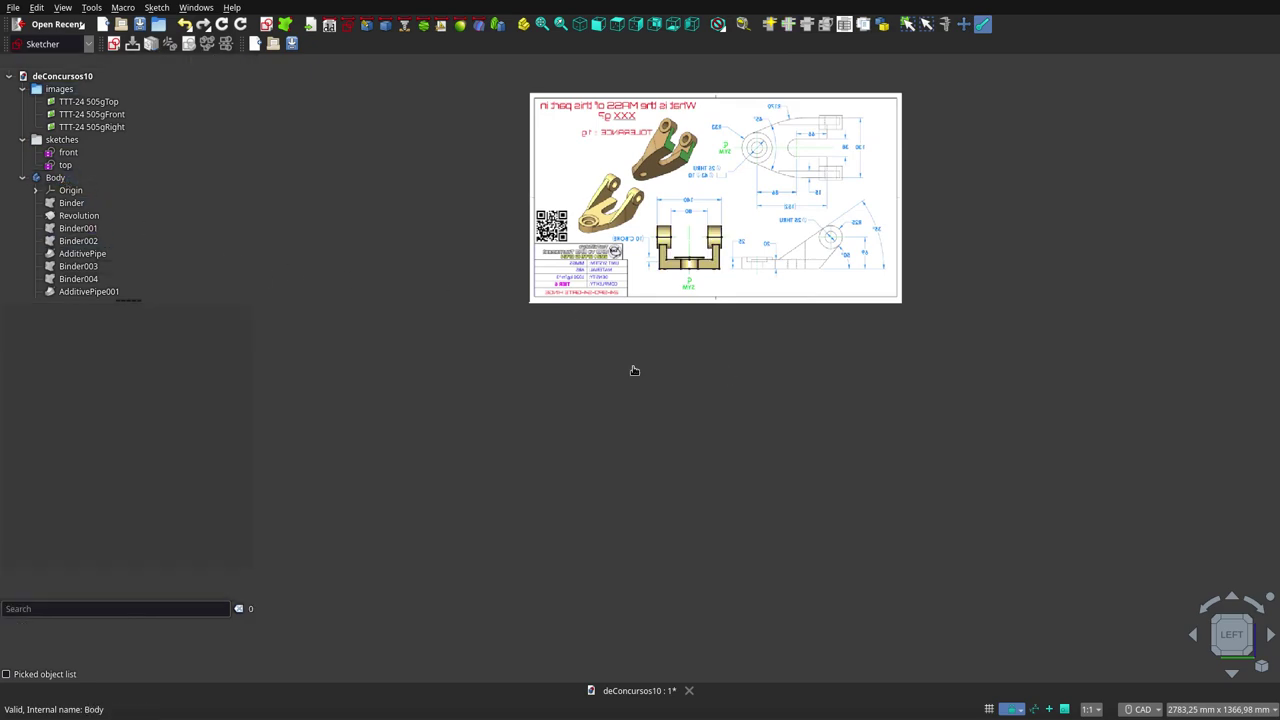
Step: Orbit and zoom in on the counterbored end against the reference image planes
mouse_move(733, 296)
middle_mouse_down()
mouse_move(786, 326)
mouse_move(639, 375)
middle_mouse_up()
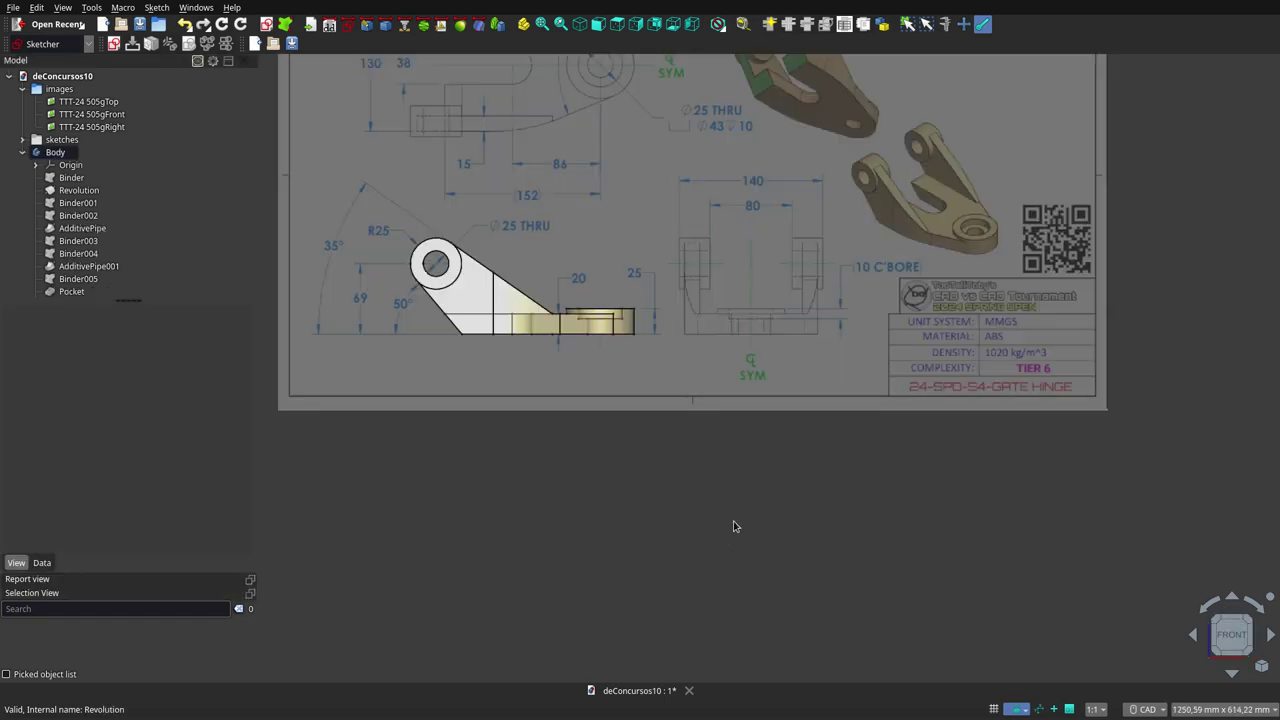
scroll(628, 466, "down", 1)
scroll(627, 466, "down", 1)
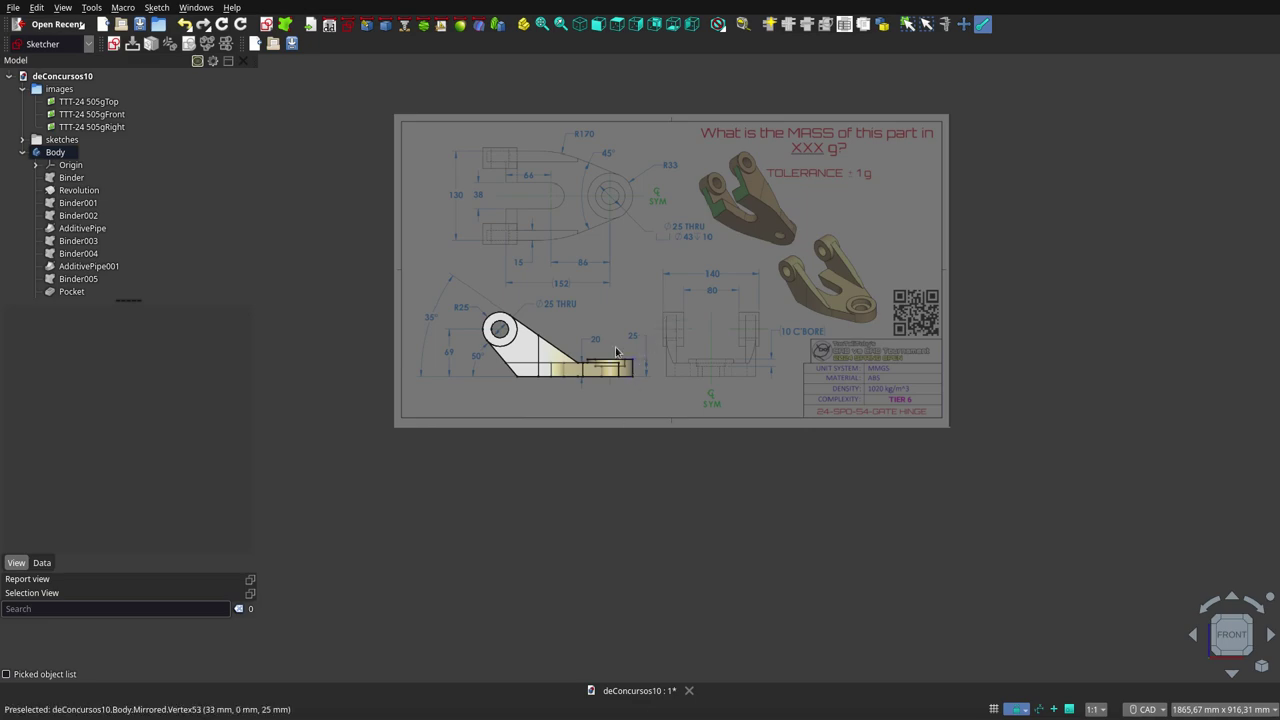
scroll(560, 360, "up", 3)
scroll(810, 367, "down", 1)
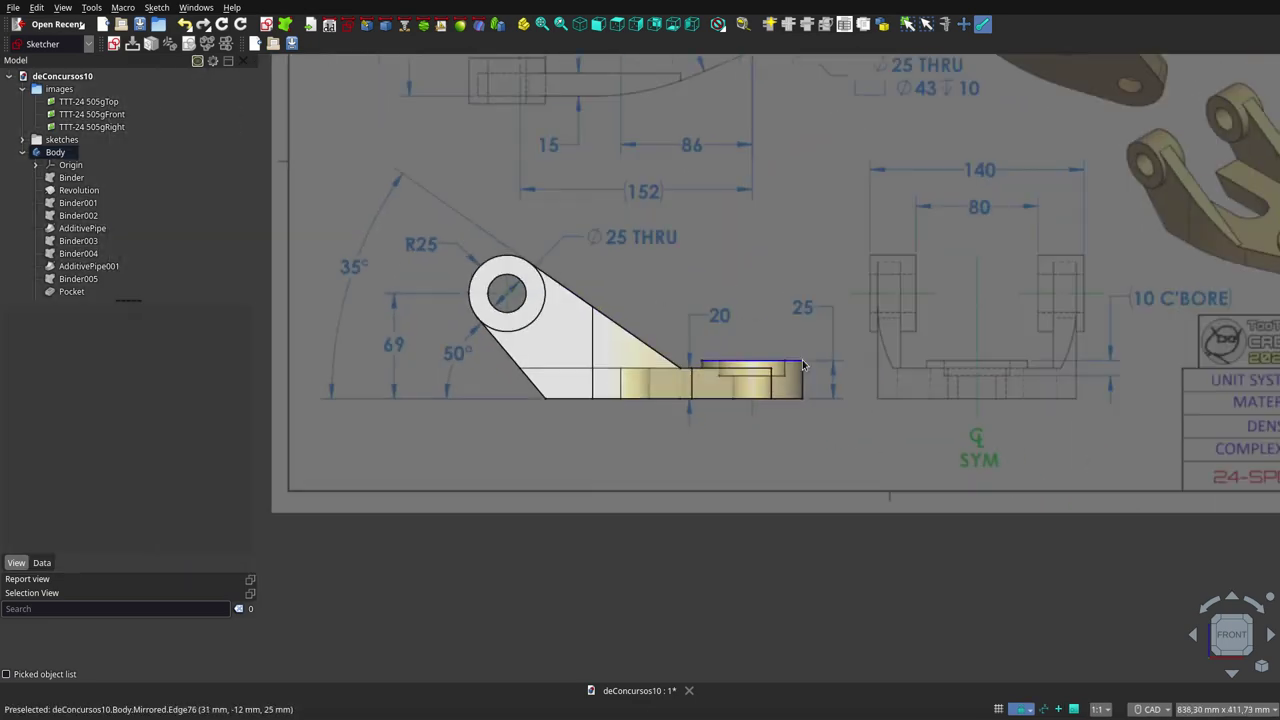
scroll(802, 365, "down", 1)
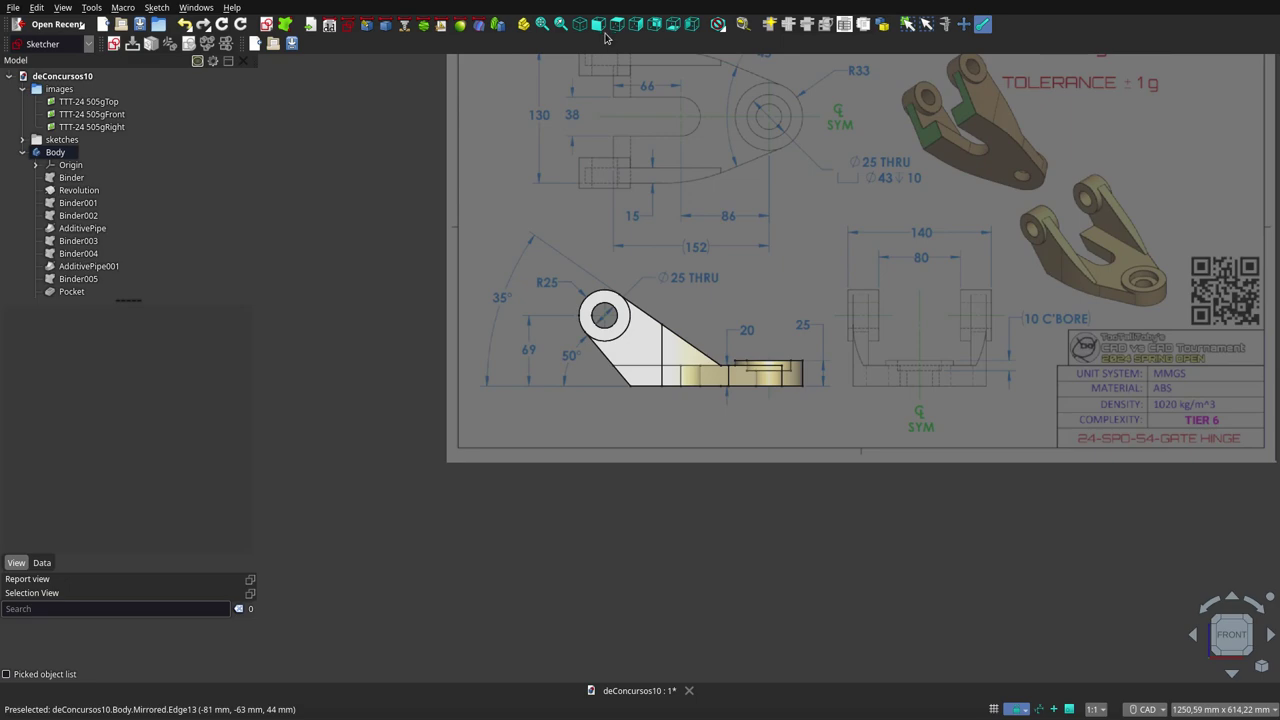
Step: Check the hinge in Top, Right, Rear, Bottom and Left views, then tilt the view
left_click(617, 27)
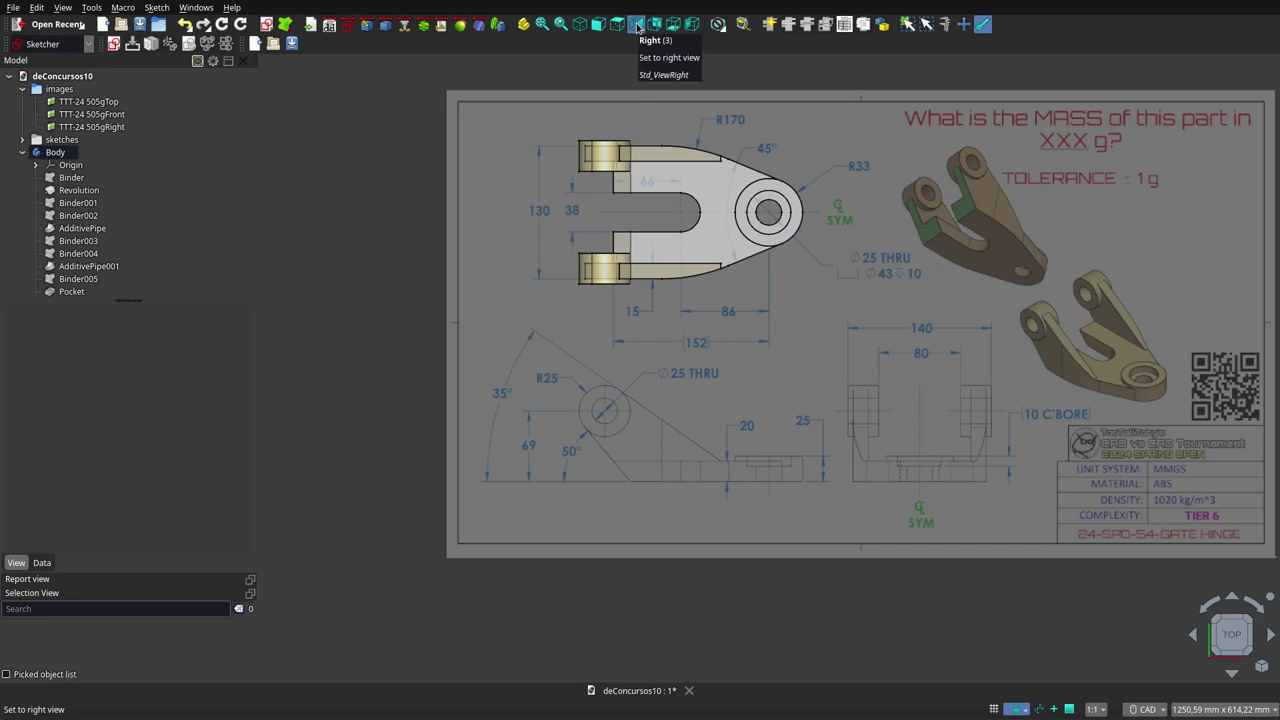
left_click(636, 25)
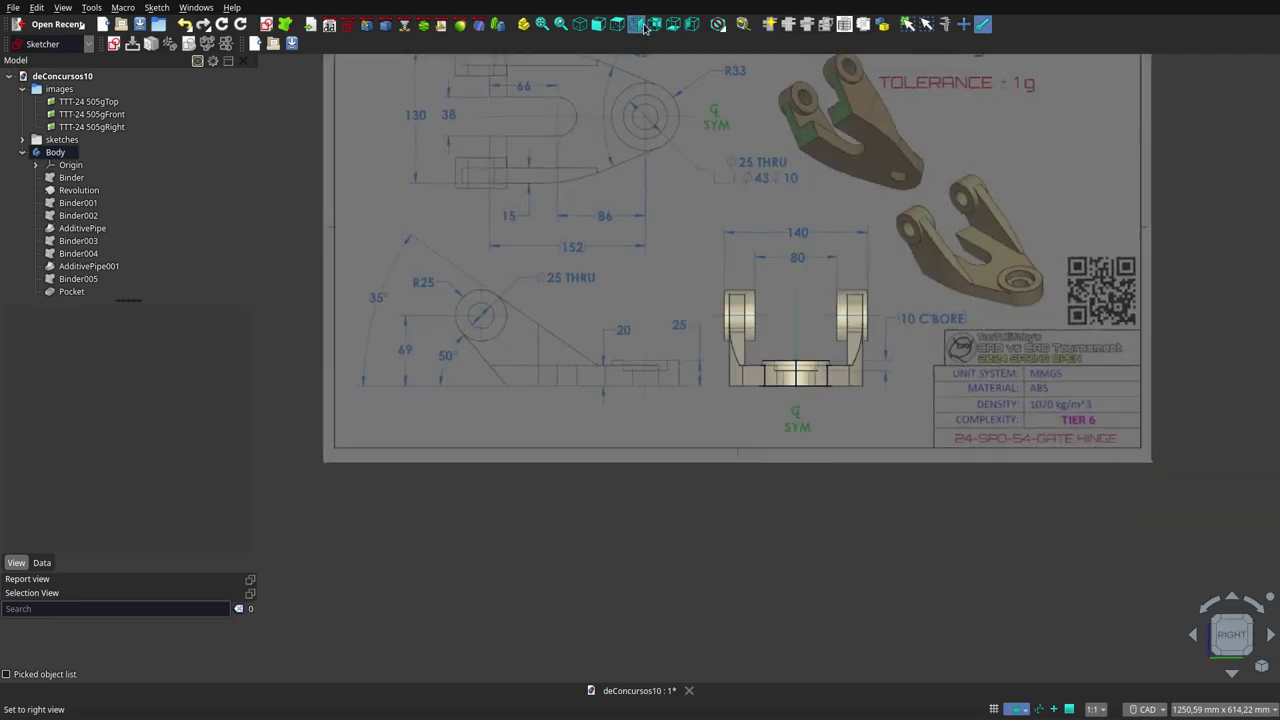
left_click(655, 27)
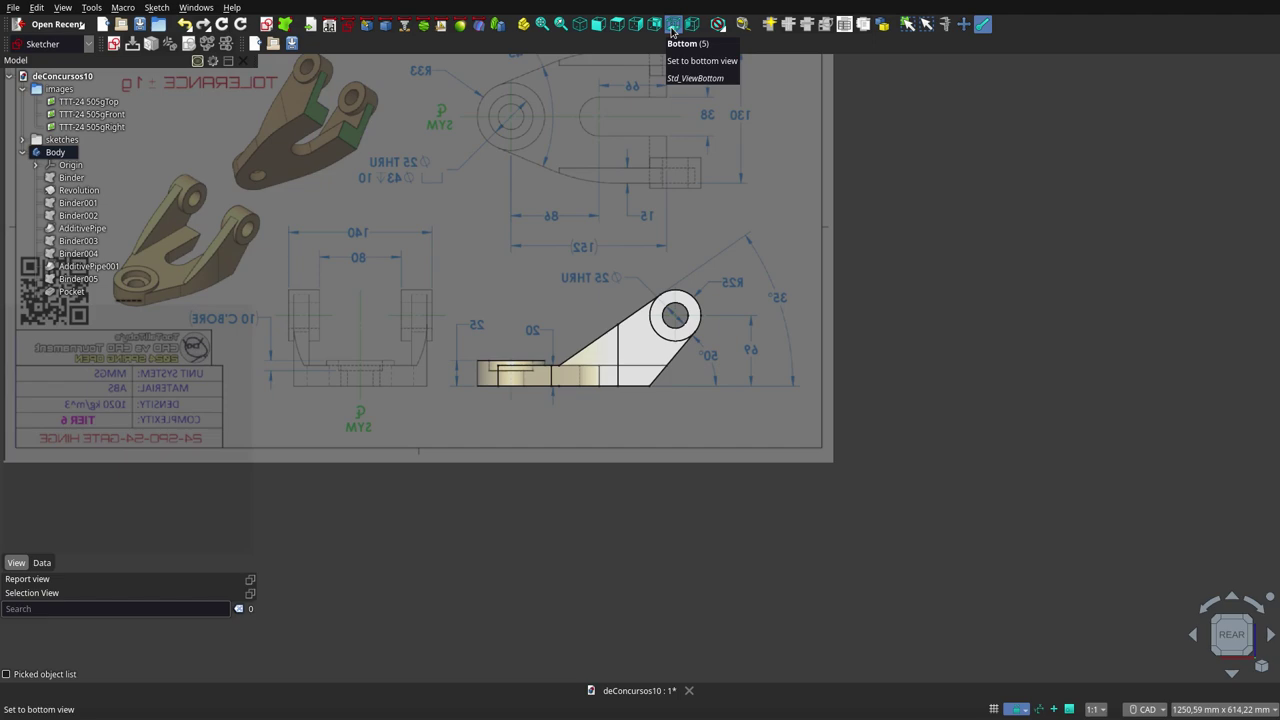
left_click(672, 27)
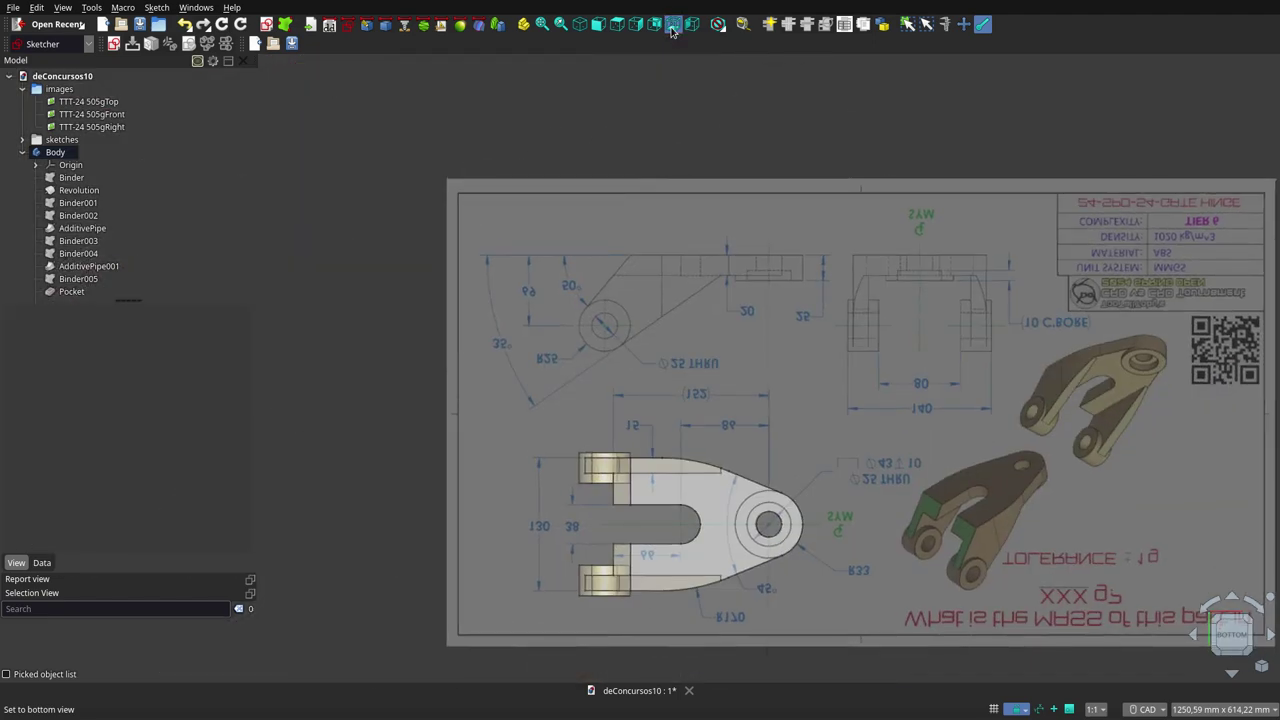
left_click(696, 28)
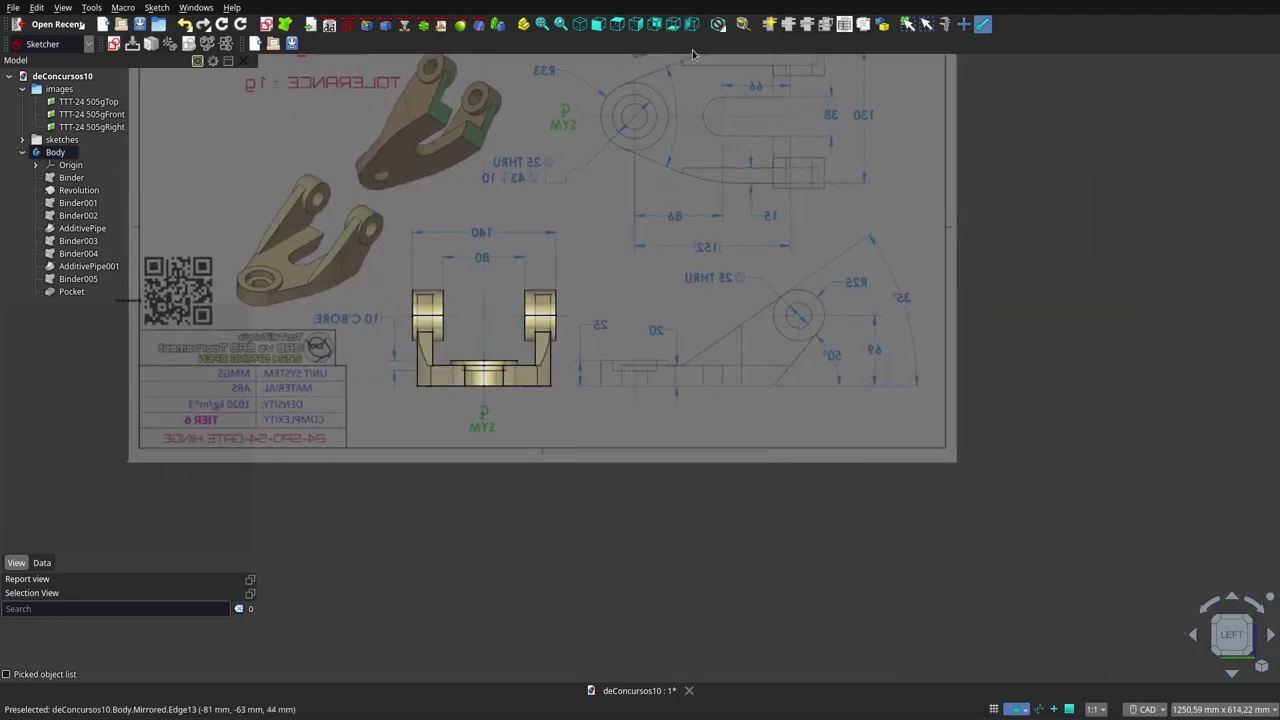
scroll(685, 175, "down", 3)
mouse_move(667, 215)
middle_mouse_down()
mouse_move(680, 286)
mouse_move(797, 334)
mouse_move(612, 379)
mouse_move(380, 277)
mouse_move(291, 140)
middle_mouse_up()
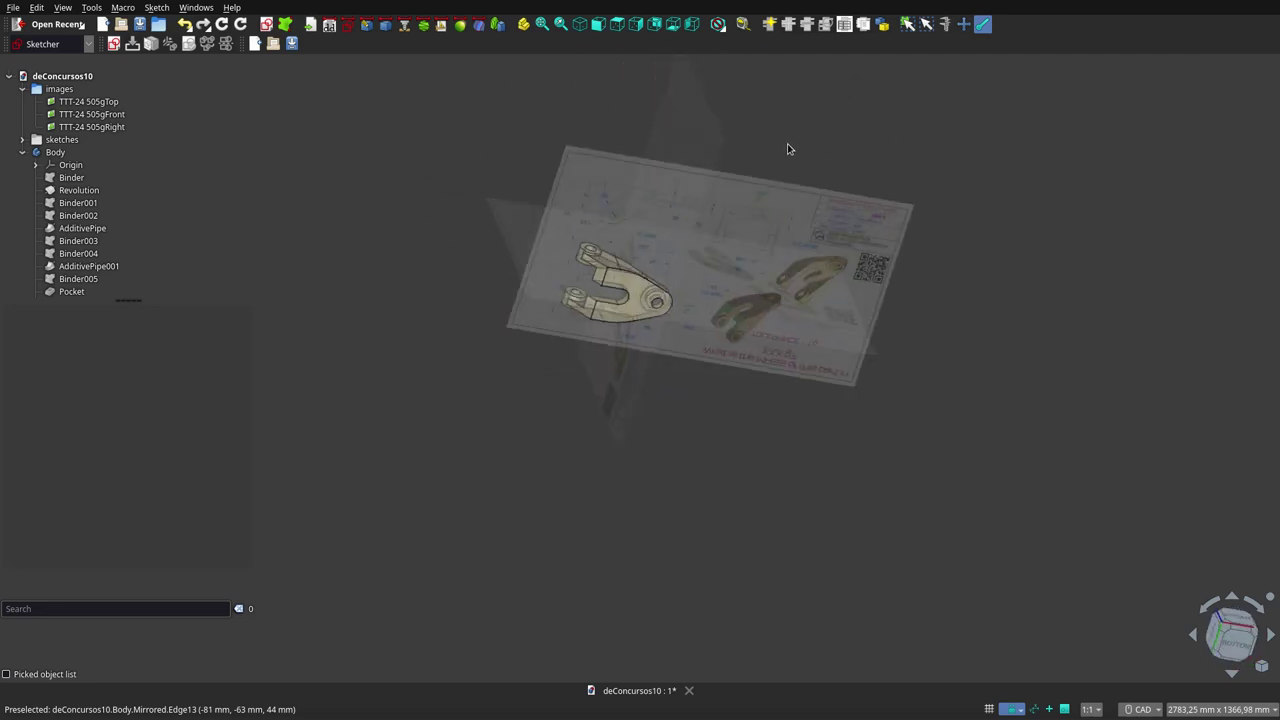
Step: Orbit and zoom to a tilted angle on the hinge and reference drawings
mouse_move(789, 146)
middle_mouse_down()
mouse_move(745, 231)
mouse_move(631, 349)
mouse_move(774, 154)
middle_mouse_up()
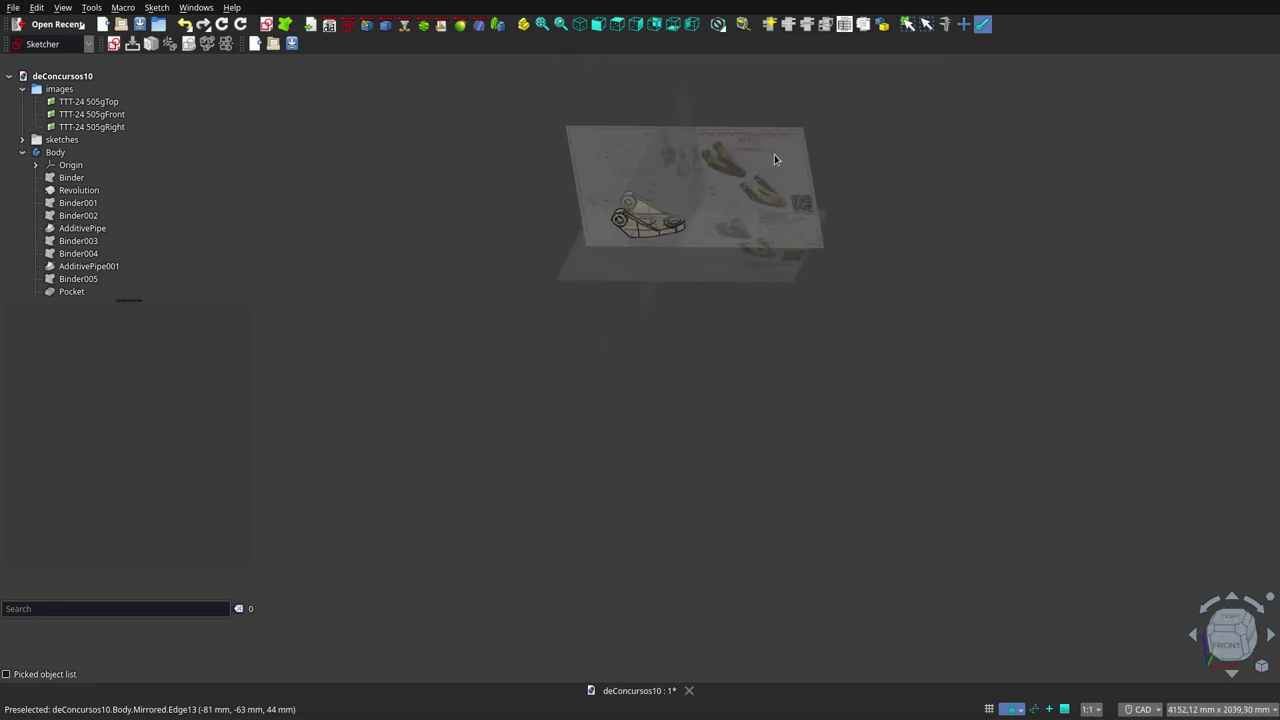
scroll(691, 157, "up", 3)
scroll(715, 248, "up", 2)
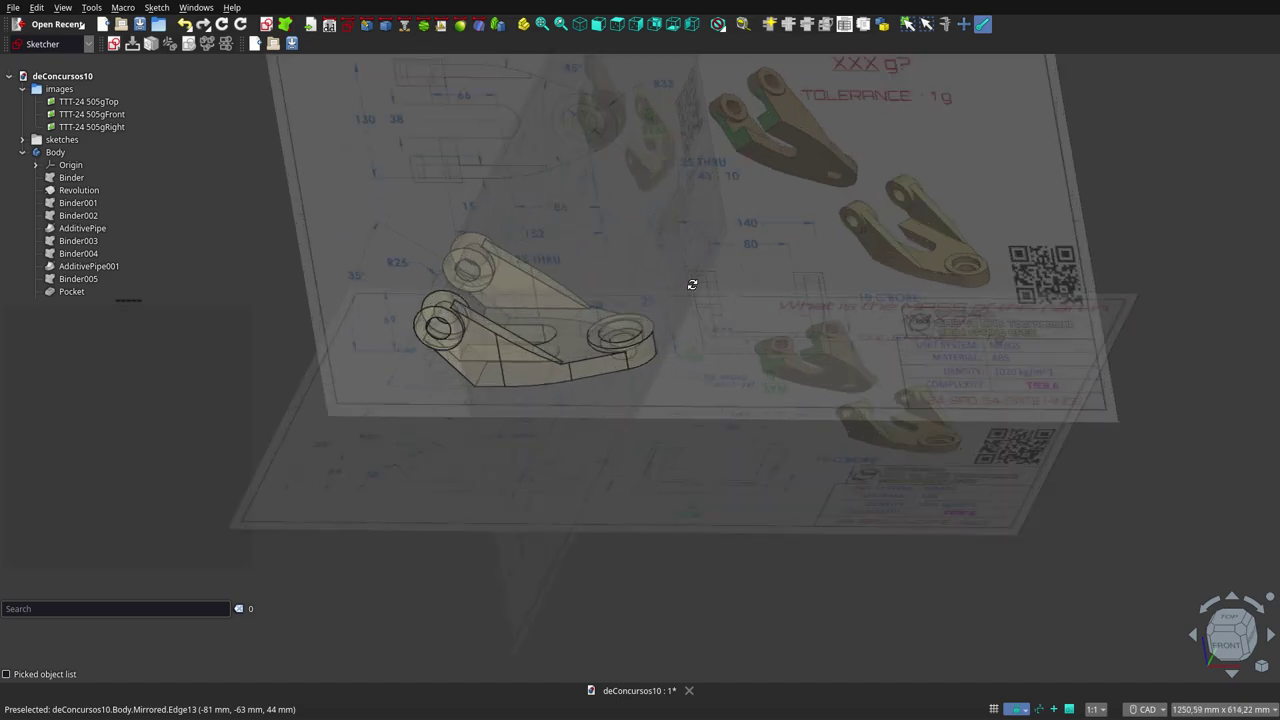
mouse_move(691, 283)
middle_mouse_down()
mouse_move(777, 306)
mouse_move(798, 279)
mouse_move(790, 262)
mouse_move(766, 320)
mouse_move(644, 438)
mouse_move(457, 437)
mouse_move(429, 380)
mouse_move(453, 298)
mouse_move(491, 240)
mouse_move(591, 149)
mouse_move(760, 160)
mouse_move(883, 189)
mouse_move(849, 349)
mouse_move(778, 363)
mouse_move(740, 279)
middle_mouse_up()
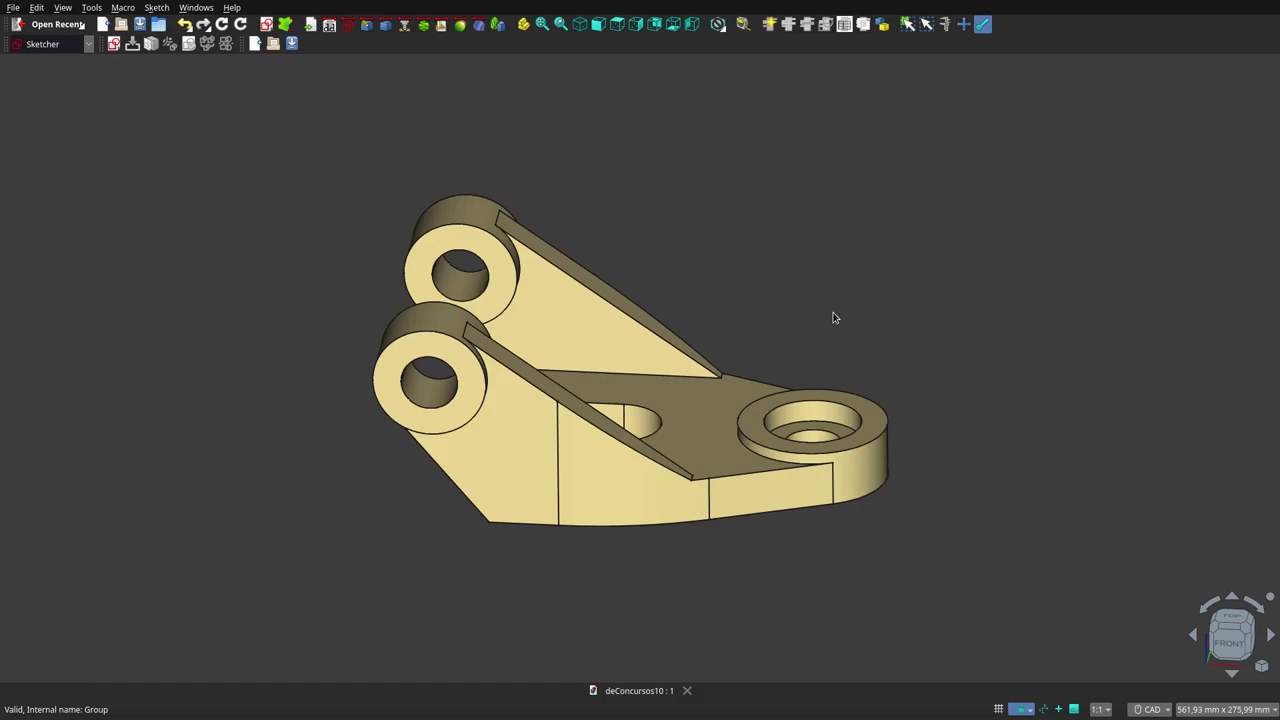
mouse_move(833, 317)
middle_mouse_down()
mouse_move(808, 346)
mouse_move(706, 394)
mouse_move(610, 372)
mouse_move(586, 343)
mouse_move(620, 363)
mouse_move(744, 386)
mouse_move(837, 446)
mouse_move(832, 488)
mouse_move(609, 443)
mouse_move(660, 349)
mouse_move(683, 265)
mouse_move(671, 49)
mouse_move(983, 283)
mouse_move(766, 363)
mouse_move(672, 420)
mouse_move(623, 371)
mouse_move(891, 346)
mouse_move(977, 306)
mouse_move(1043, 306)
mouse_move(1074, 329)
mouse_move(1109, 466)
mouse_move(1193, 482)
mouse_move(1054, 449)
mouse_move(929, 449)
mouse_move(880, 394)
mouse_move(877, 249)
mouse_move(866, 259)
middle_mouse_up()
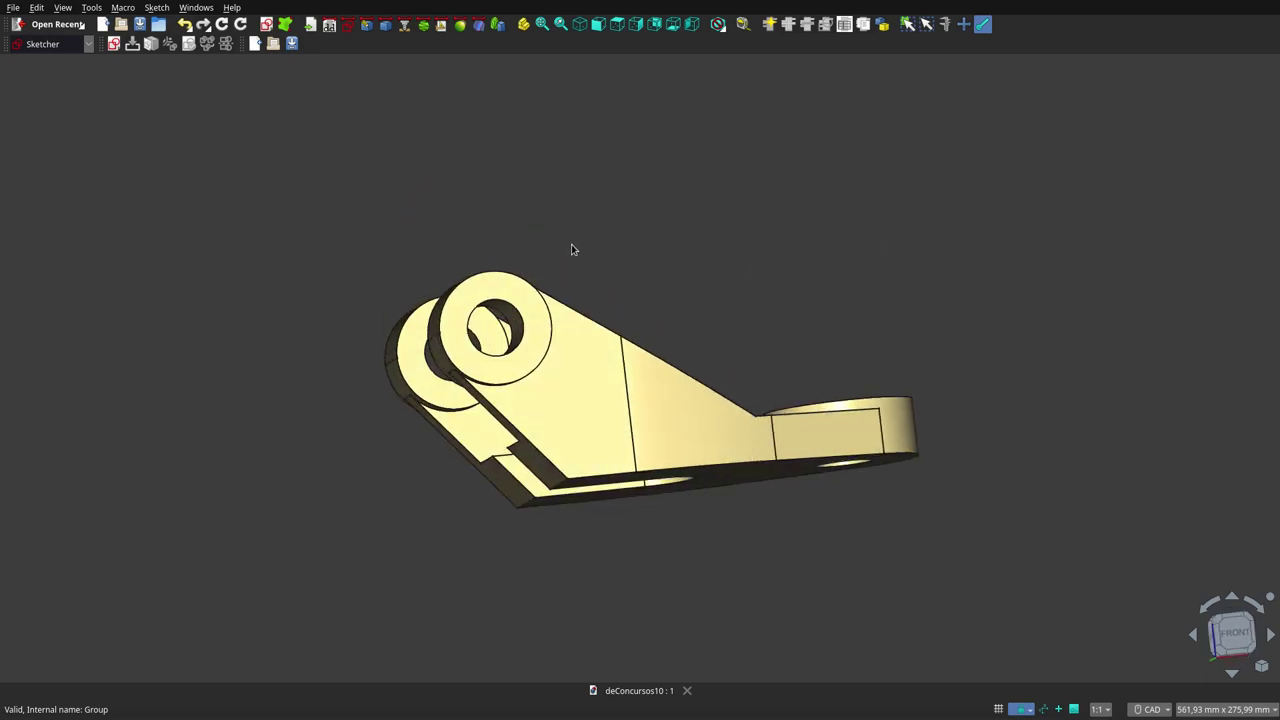
middle_click_drag(572, 250, 754, 291)
scroll(755, 295, "down", 3)
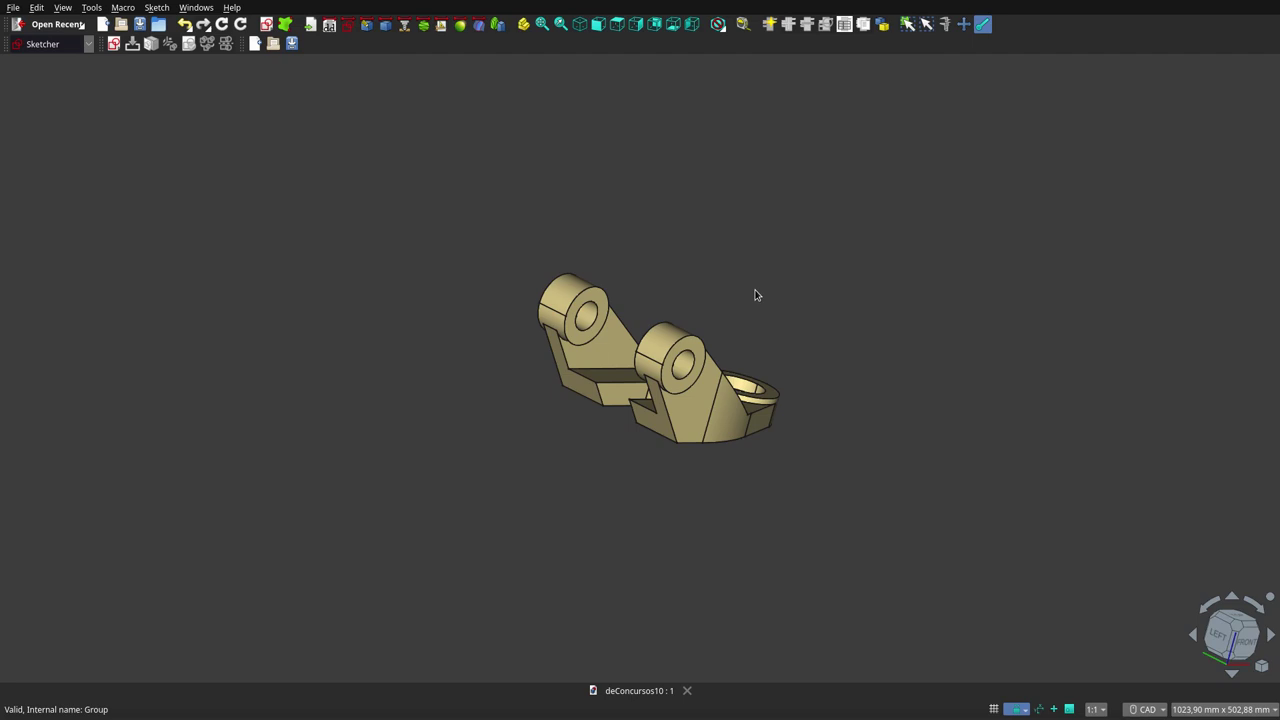
scroll(745, 438, "up", 1)
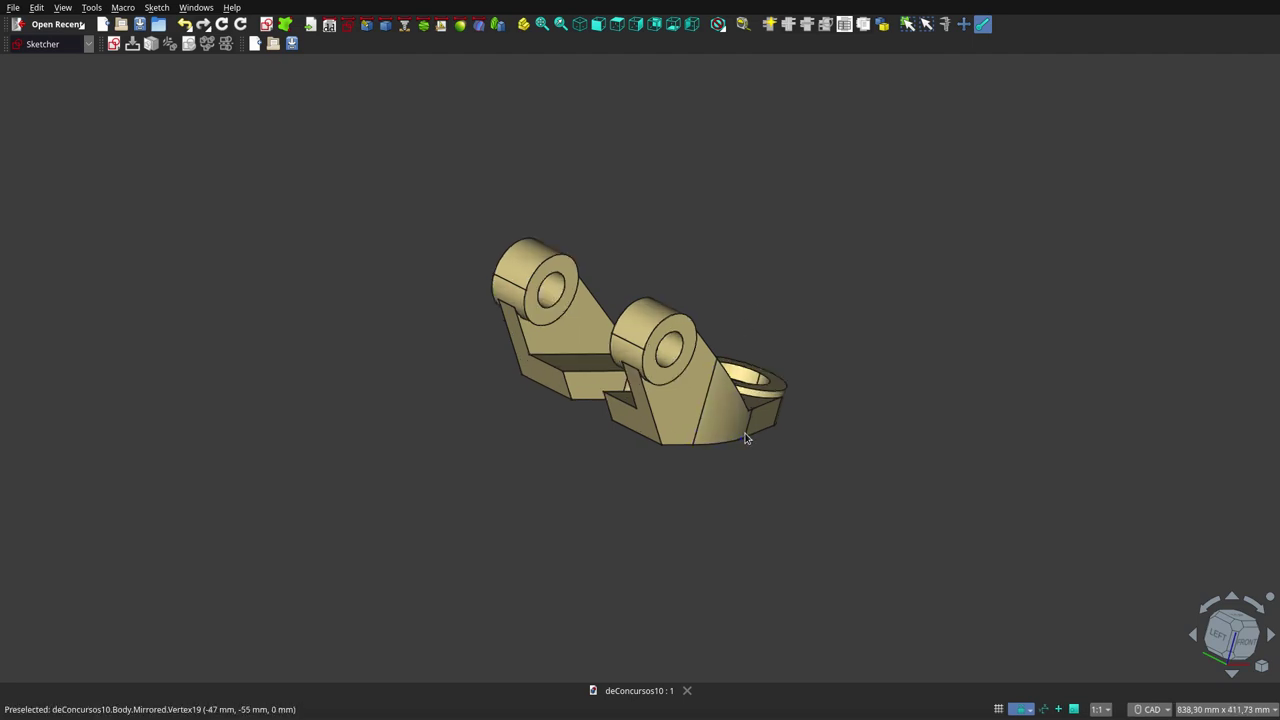